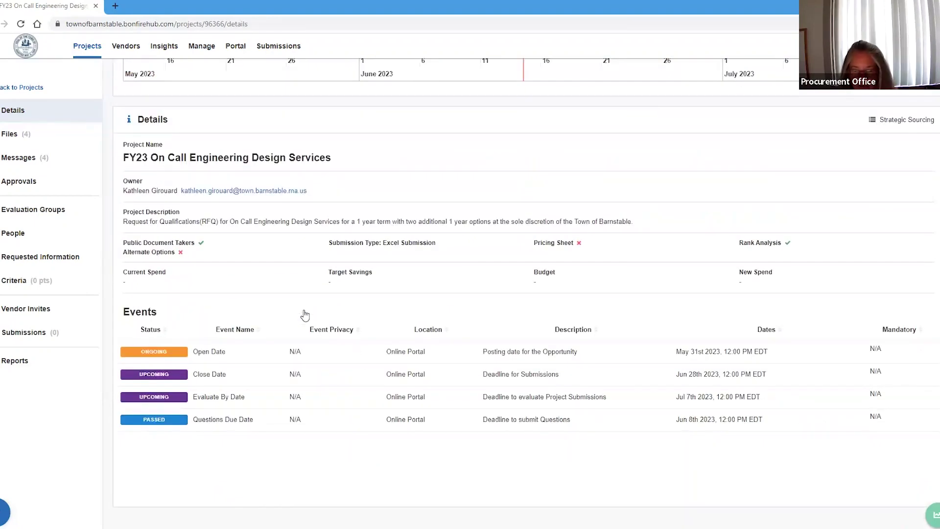
# Step: Review the details and events of the FY23 On Call Engineering Design Services project and return to the projects list
pyautogui.scroll(-1, 360, 465)
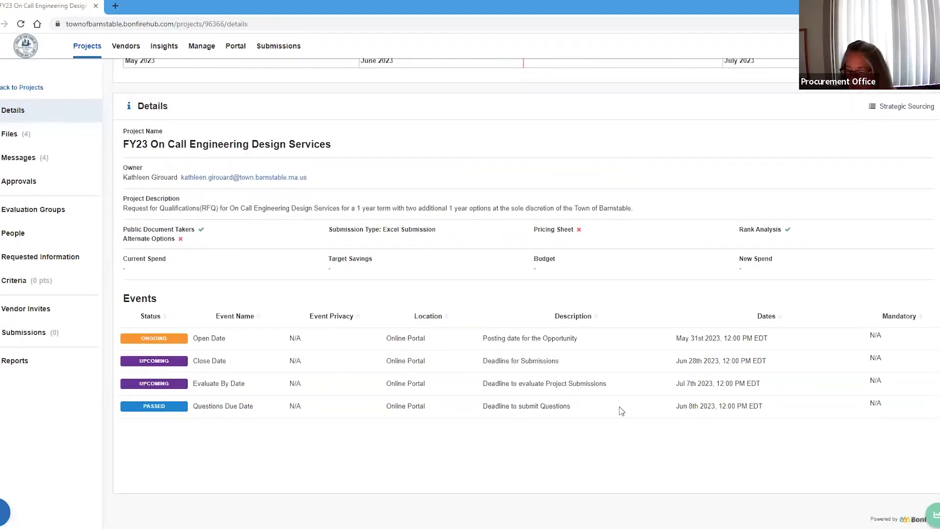
pyautogui.scroll(3, 298, 417)
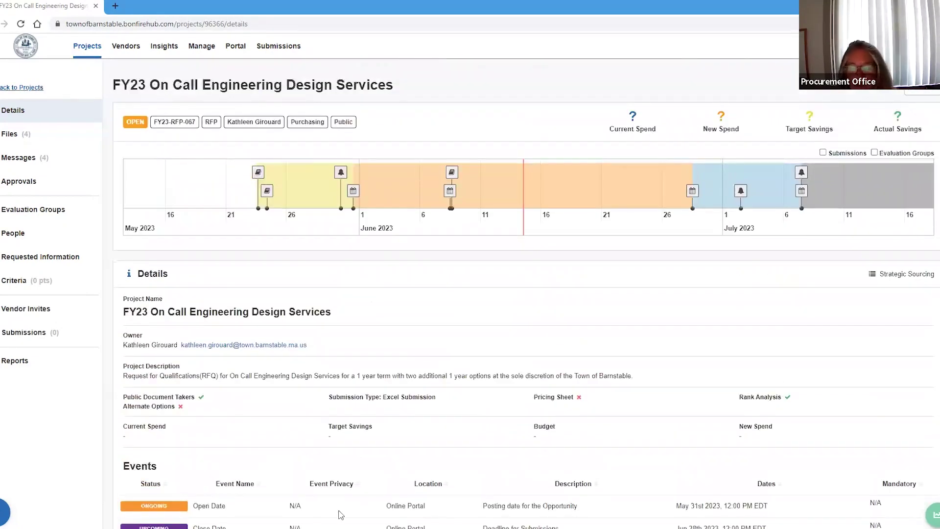
pyautogui.click(80, 257)
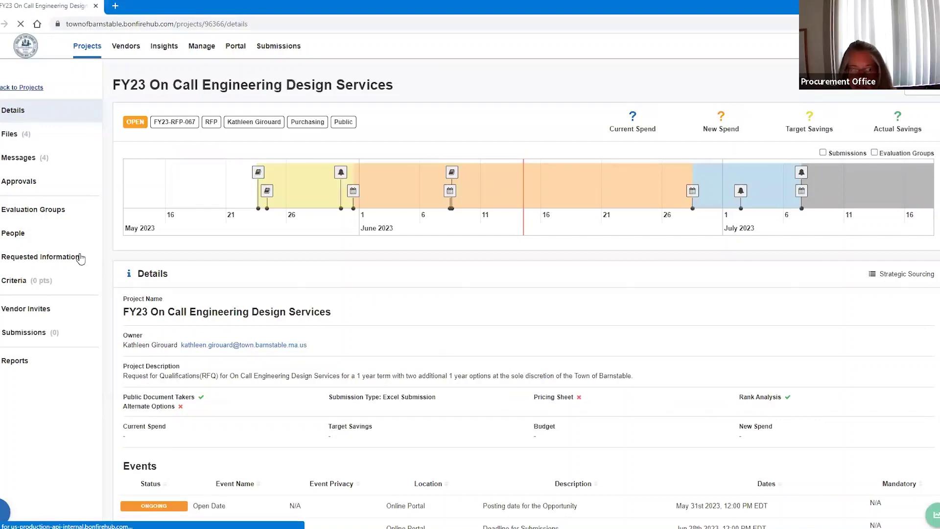
pyautogui.click(36, 88)
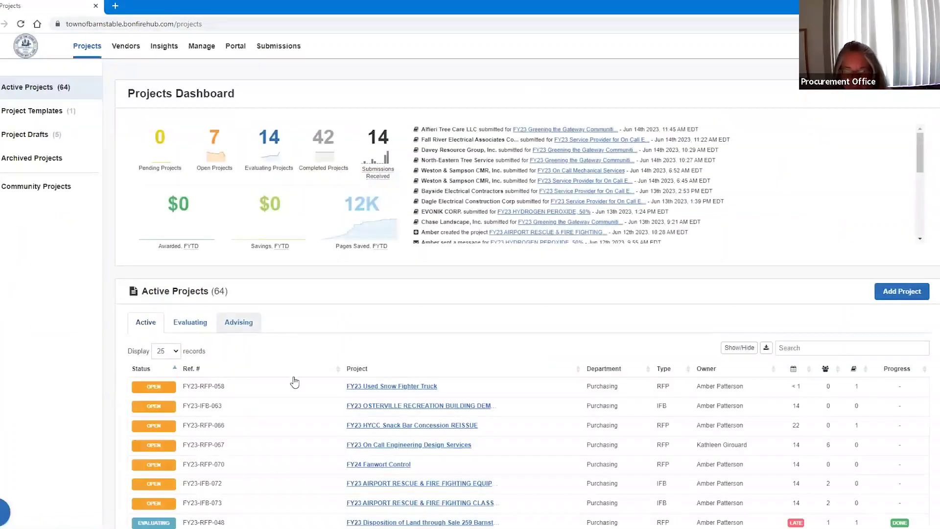
# Step: Check the submissions of the FY23 Sodium Hypochlorite 15% project and return to the projects list
pyautogui.scroll(-2, 489, 323)
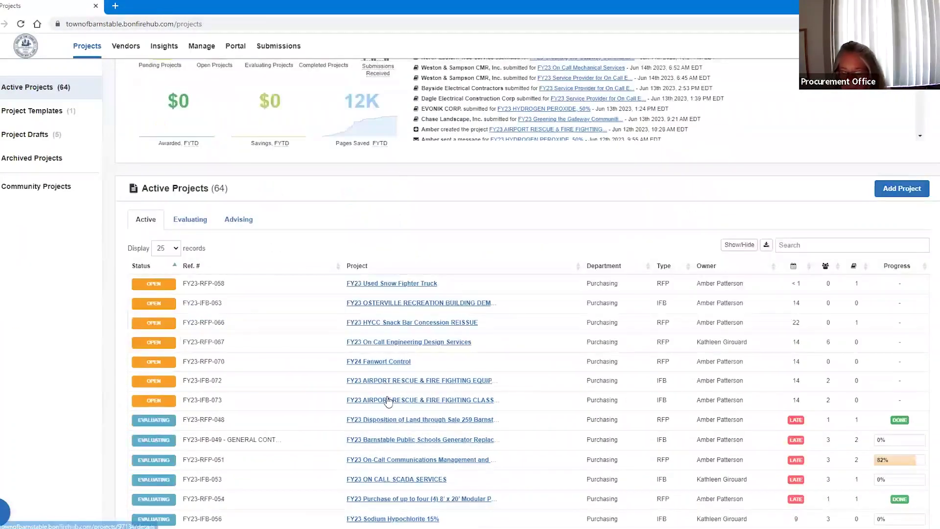
pyautogui.scroll(-1, 374, 417)
pyautogui.scroll(-5, 416, 271)
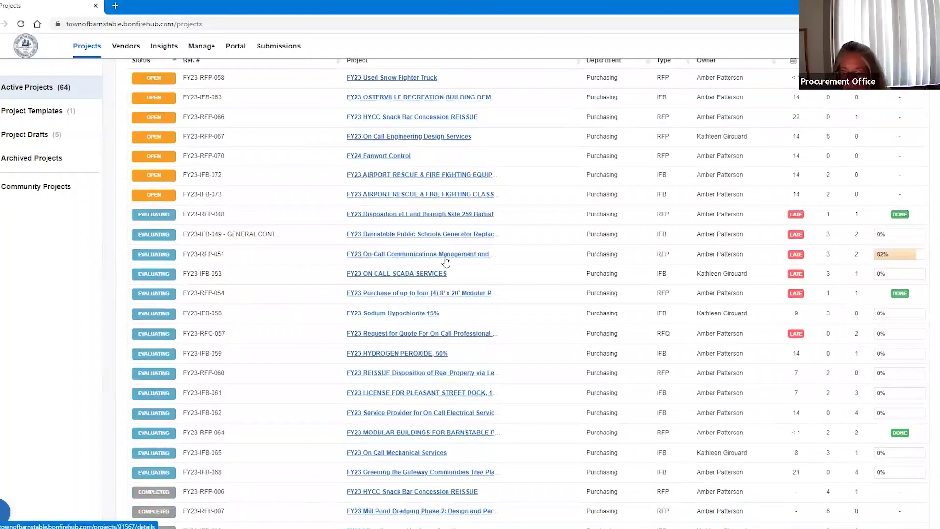
pyautogui.scroll(-2, 426, 310)
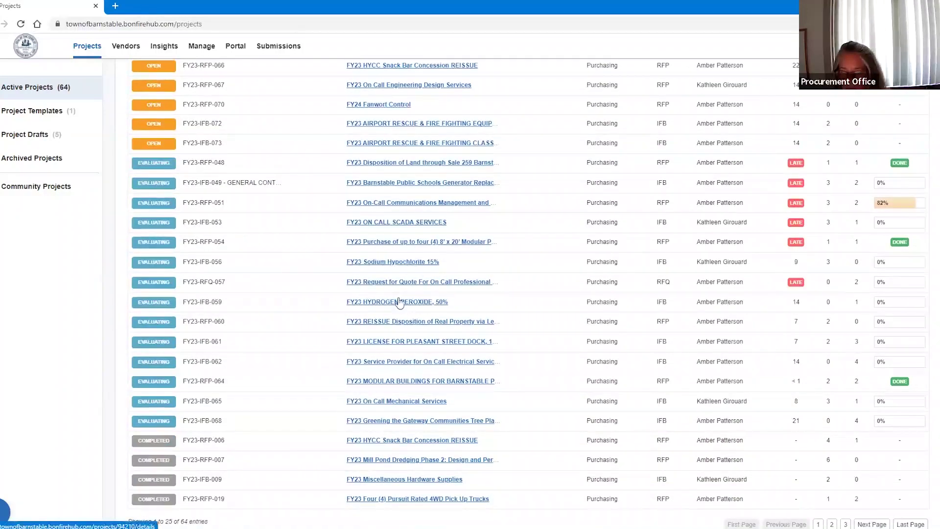
pyautogui.click(406, 263)
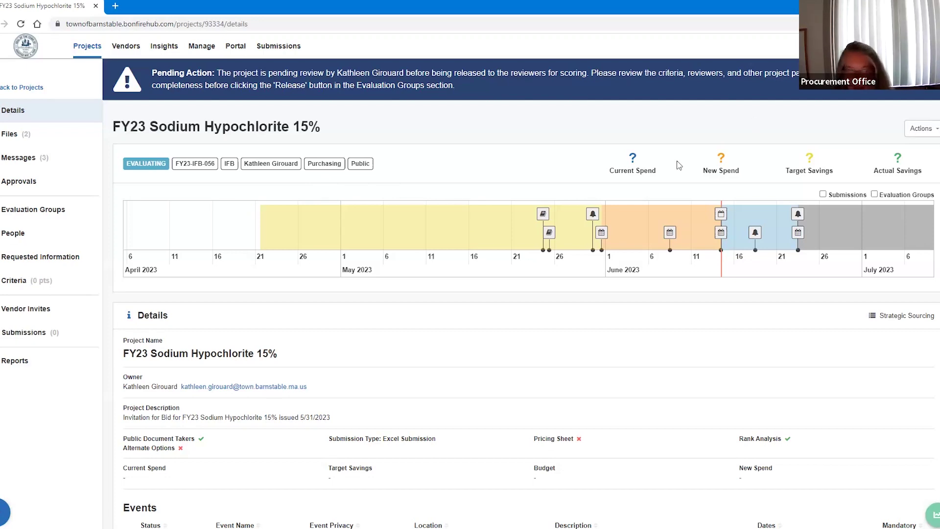
pyautogui.click(24, 332)
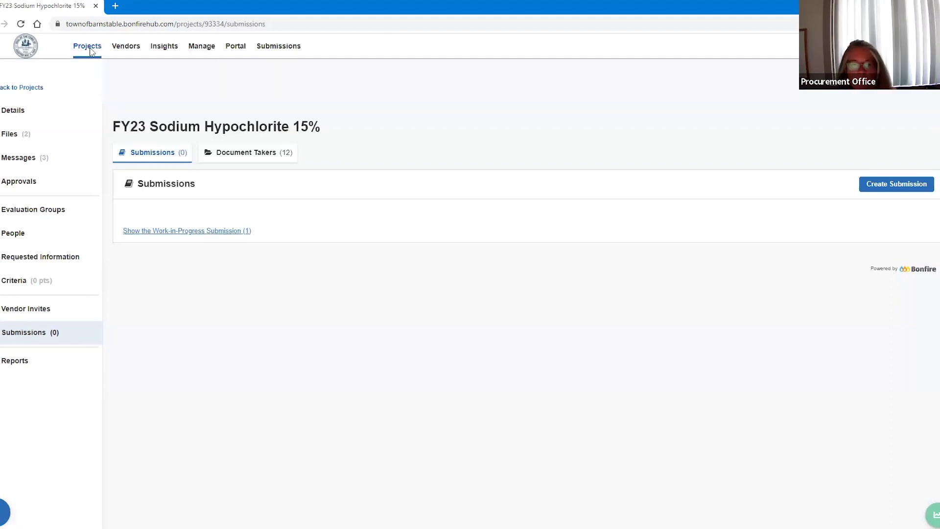
pyautogui.click(30, 91)
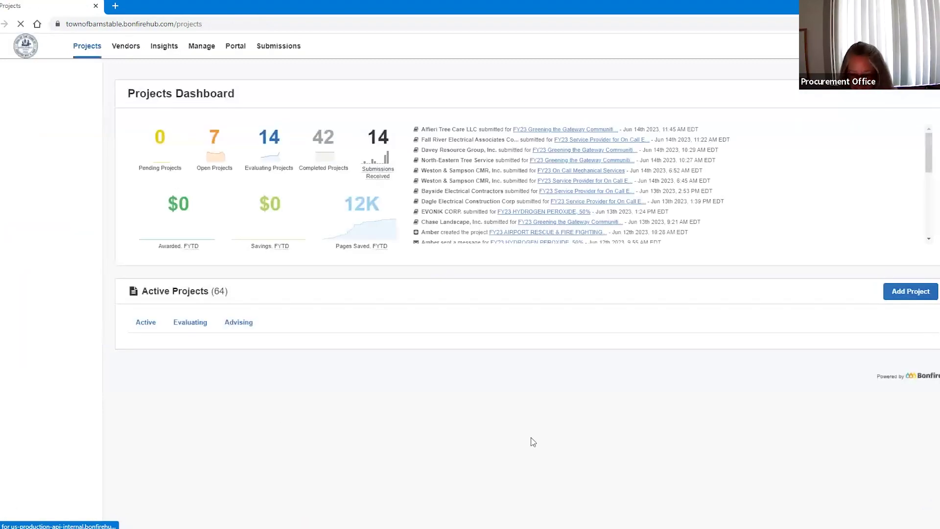
# Step: Open the FY23 Greening the Gateway Communities Tree Planting Services project, check its events and view its submissions
pyautogui.scroll(-3, 440, 416)
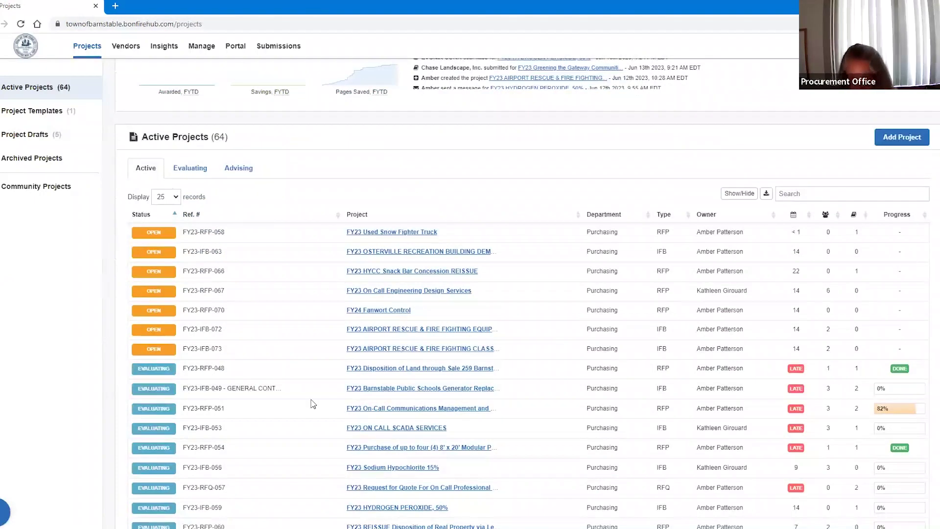
pyautogui.scroll(-1, 309, 386)
pyautogui.scroll(-2, 428, 353)
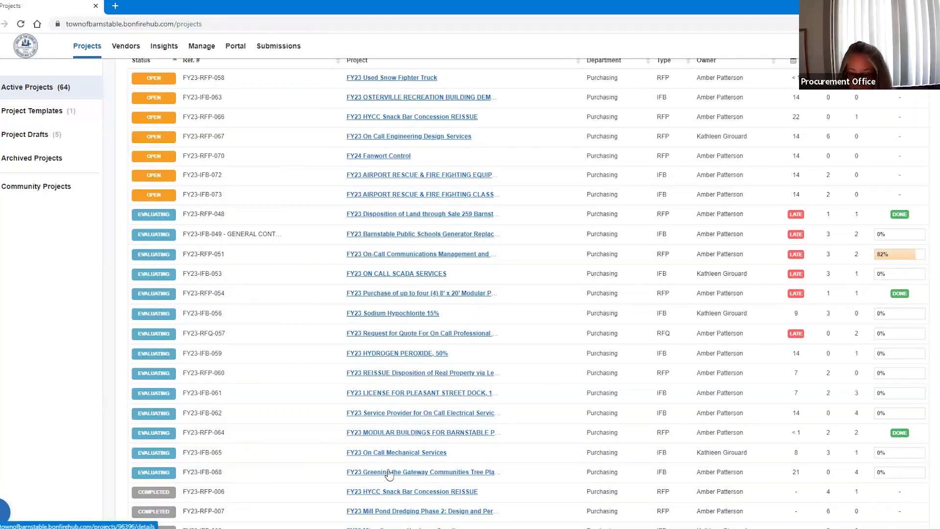
pyautogui.click(459, 474)
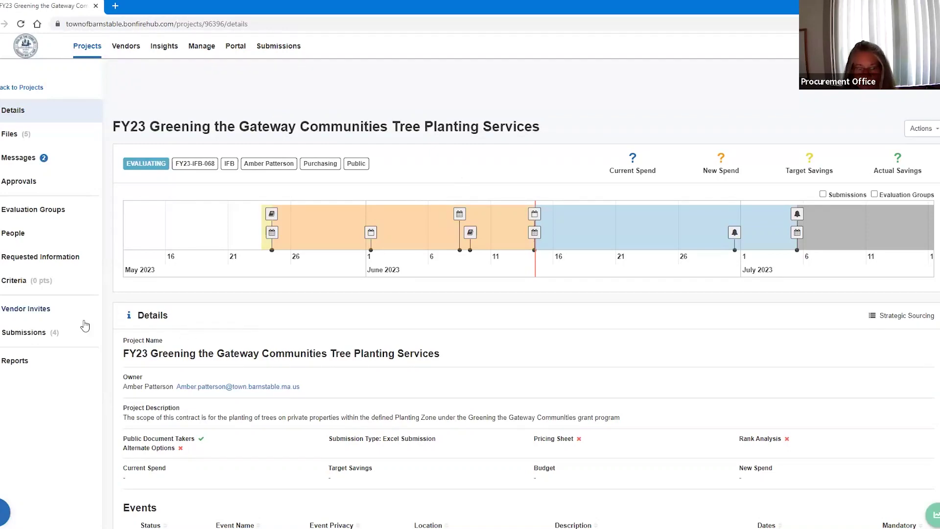
pyautogui.scroll(-1, 305, 244)
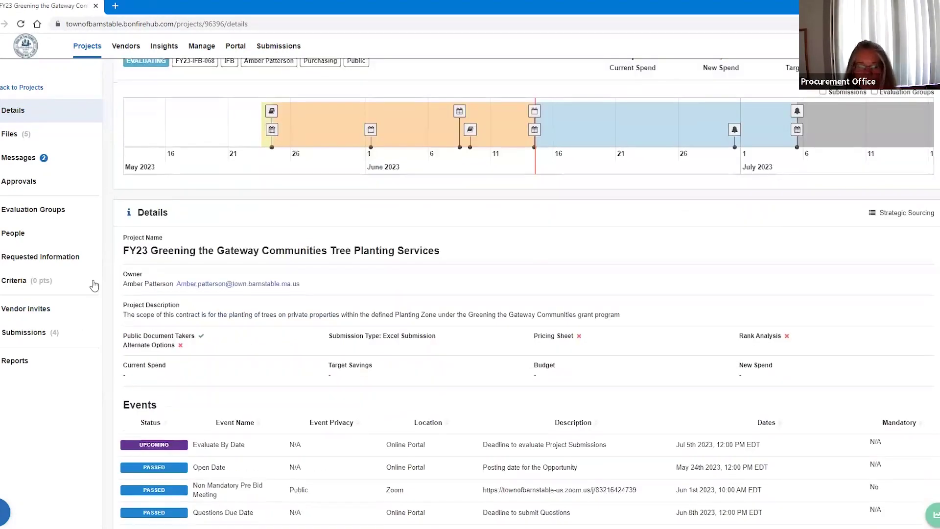
pyautogui.scroll(-1, 32, 341)
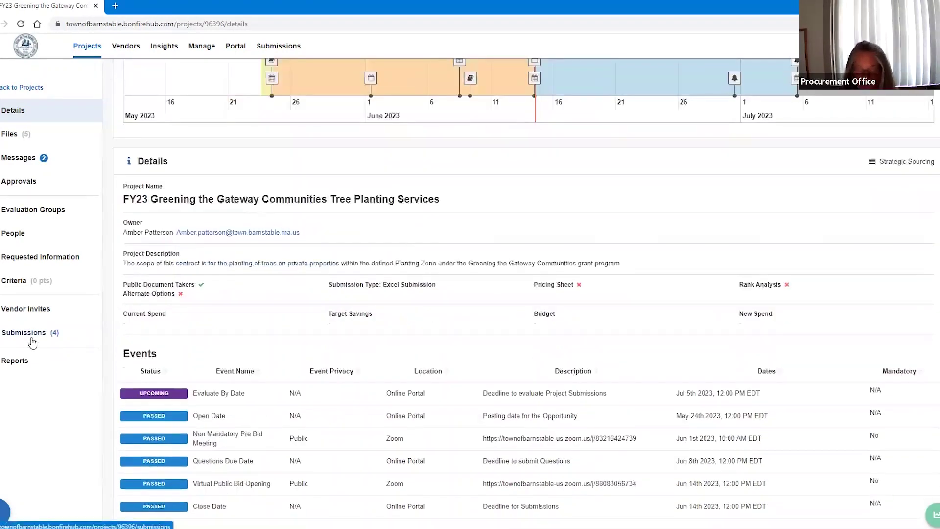
pyautogui.click(35, 338)
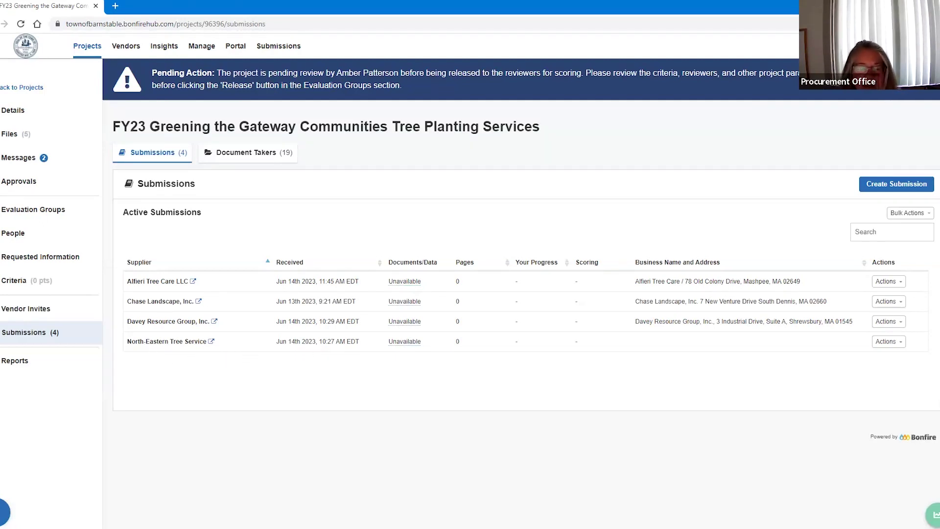
# Step: Show the project's requested information and inspect its management settings without changing anything
pyautogui.click(38, 259)
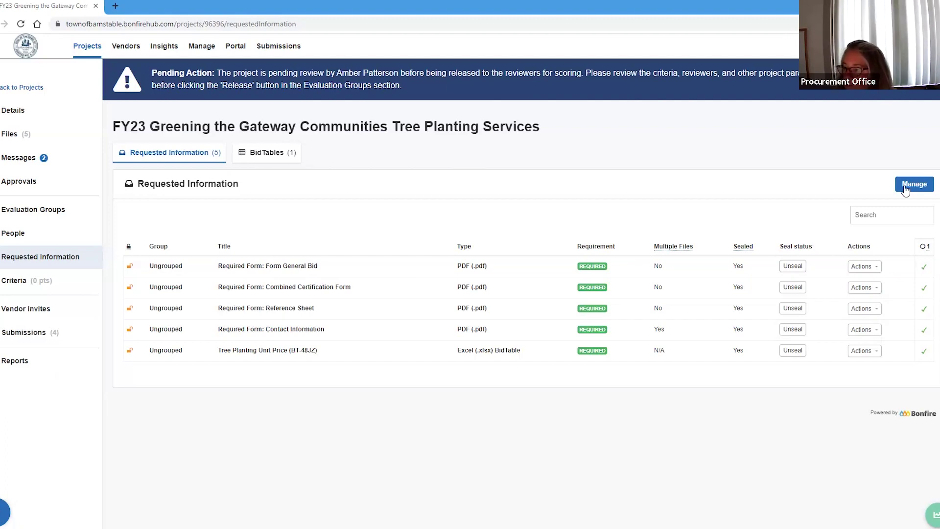
pyautogui.click(864, 266)
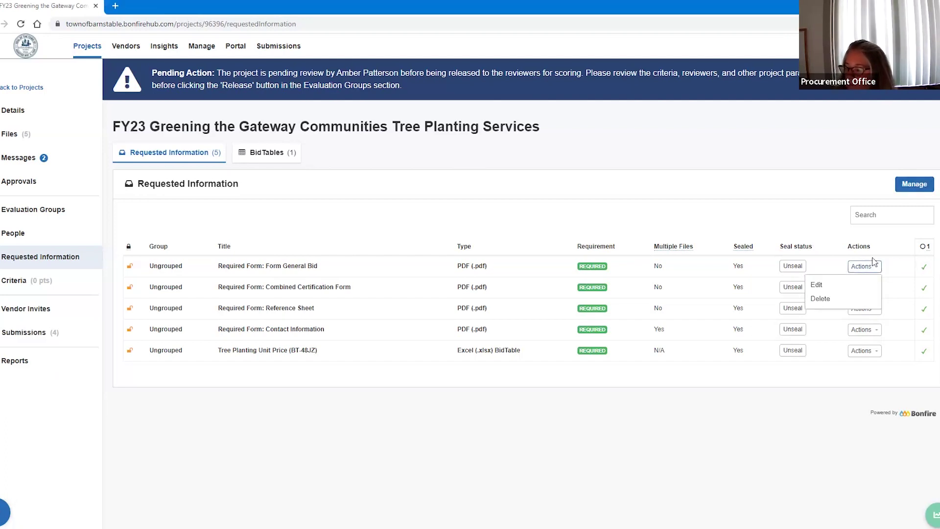
pyautogui.click(913, 191)
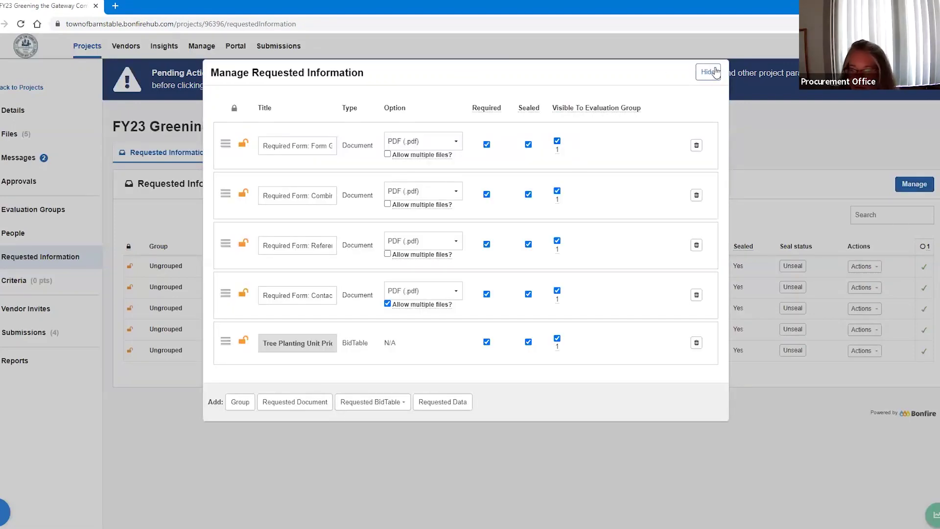
pyautogui.click(713, 73)
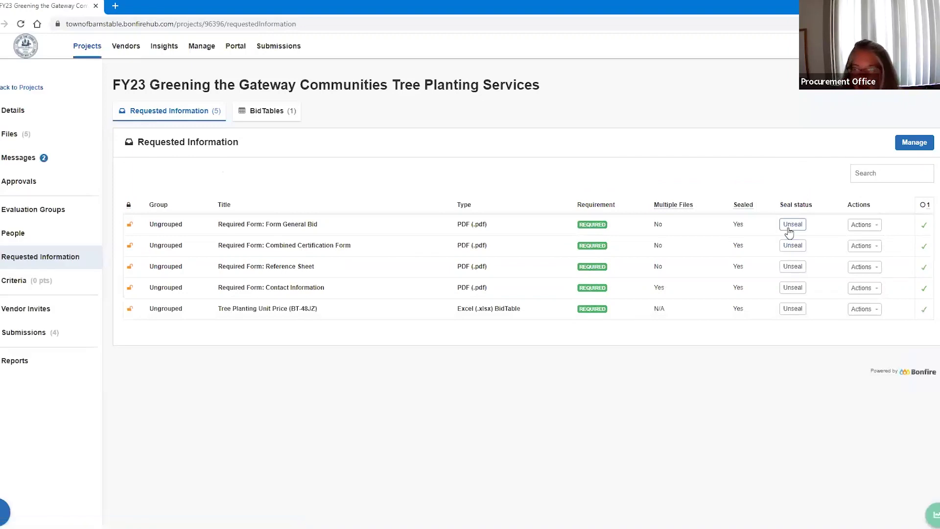
# Step: Unseal all five requested items: Form General Bid, Combined Certification Form, Reference Sheet, Contact Information and Tree Planting Unit Price
pyautogui.click(794, 271)
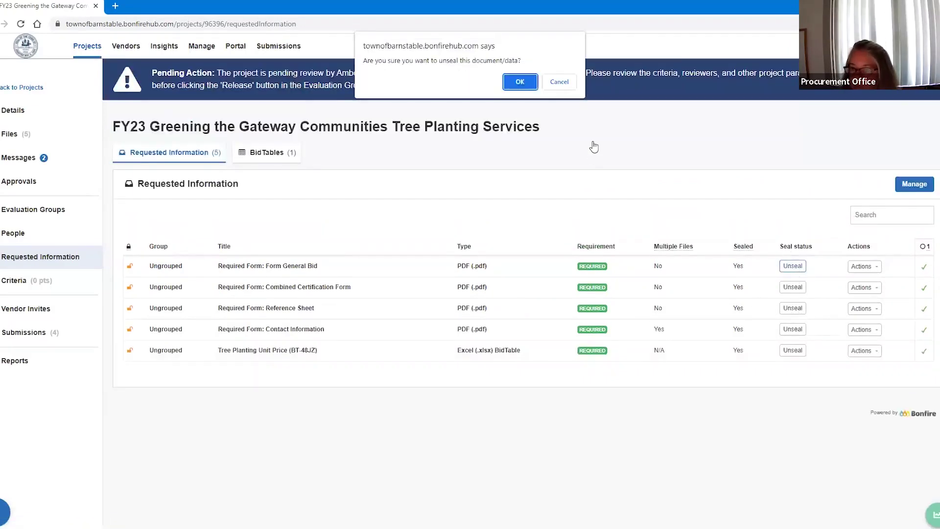
pyautogui.click(518, 79)
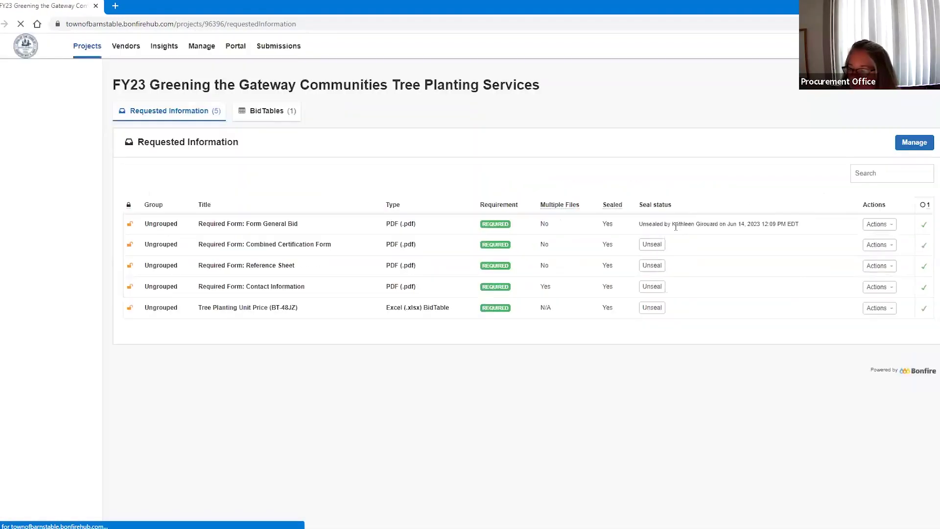
pyautogui.click(658, 246)
pyautogui.click(530, 81)
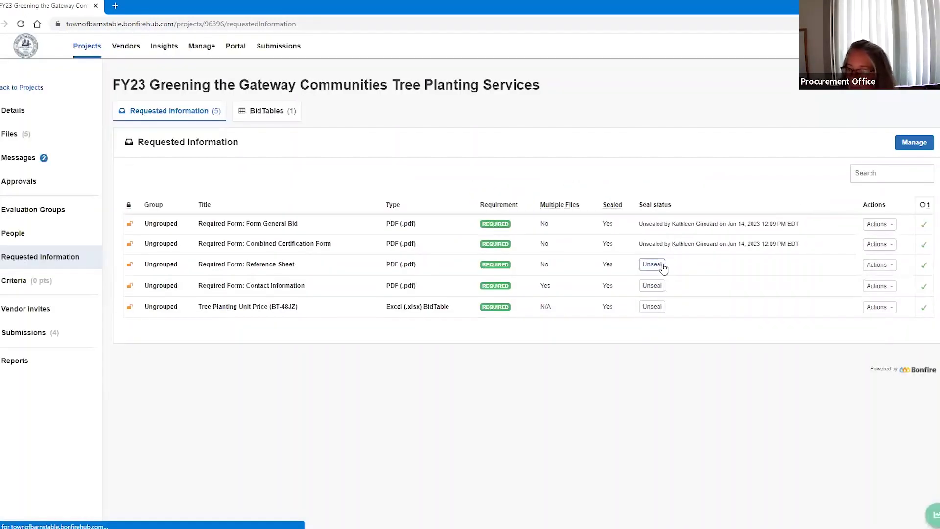
pyautogui.click(661, 264)
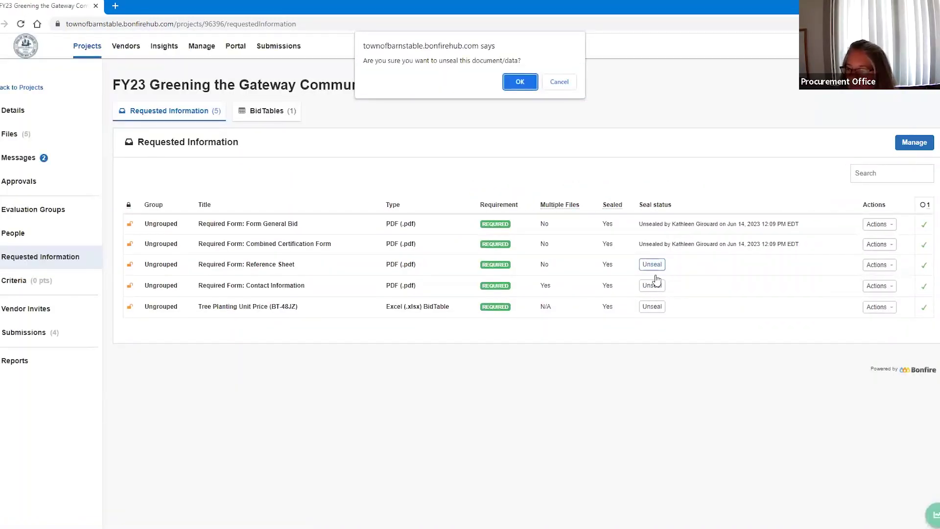
pyautogui.click(516, 83)
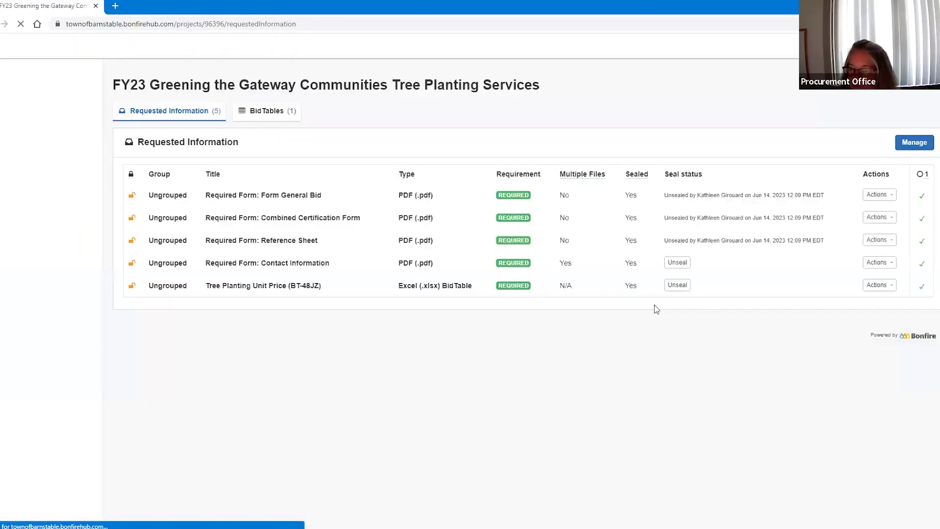
pyautogui.click(655, 285)
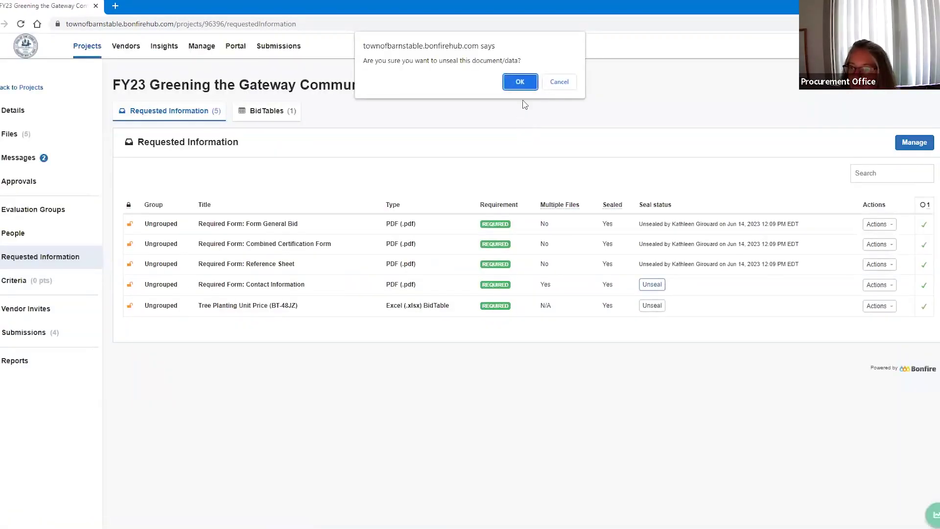
pyautogui.click(518, 82)
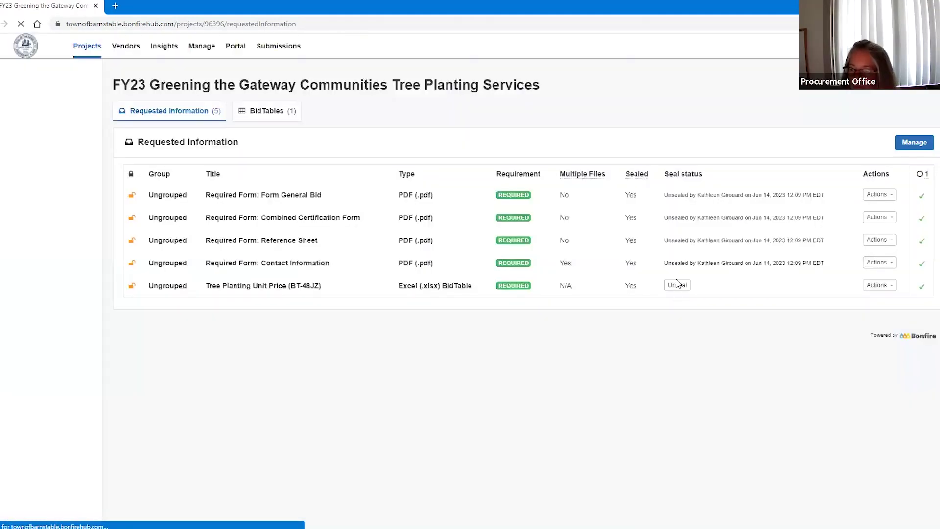
pyautogui.click(651, 305)
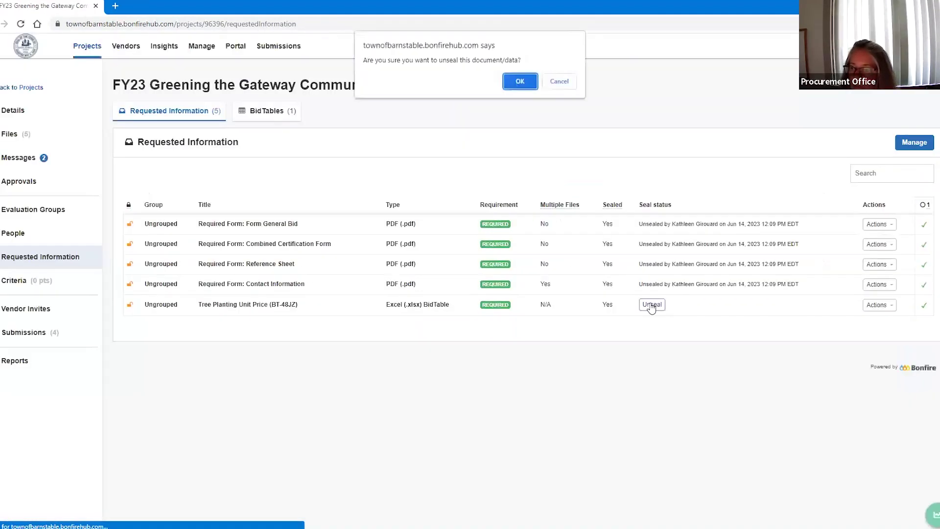
pyautogui.click(527, 83)
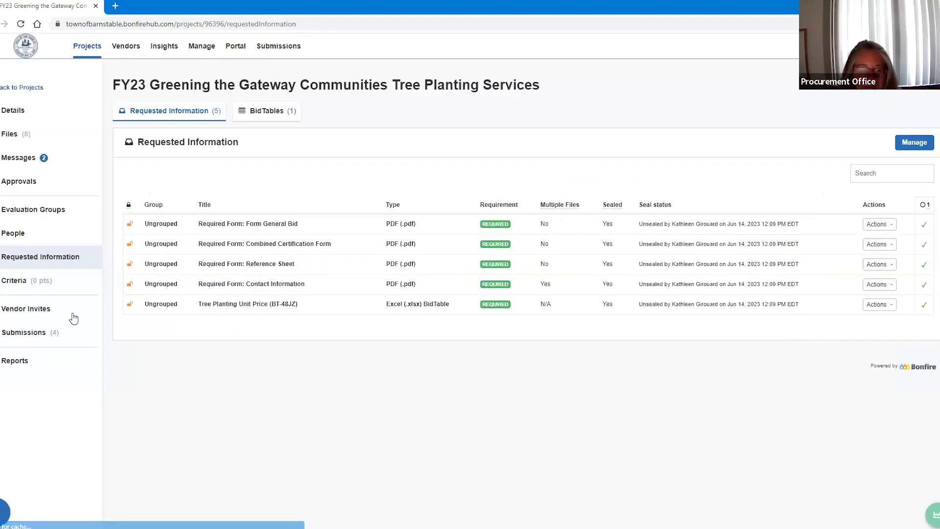
# Step: Open the Form General Bid submitted by Alfieri Tree Care LLC and review its pricing table and both pages
pyautogui.click(34, 332)
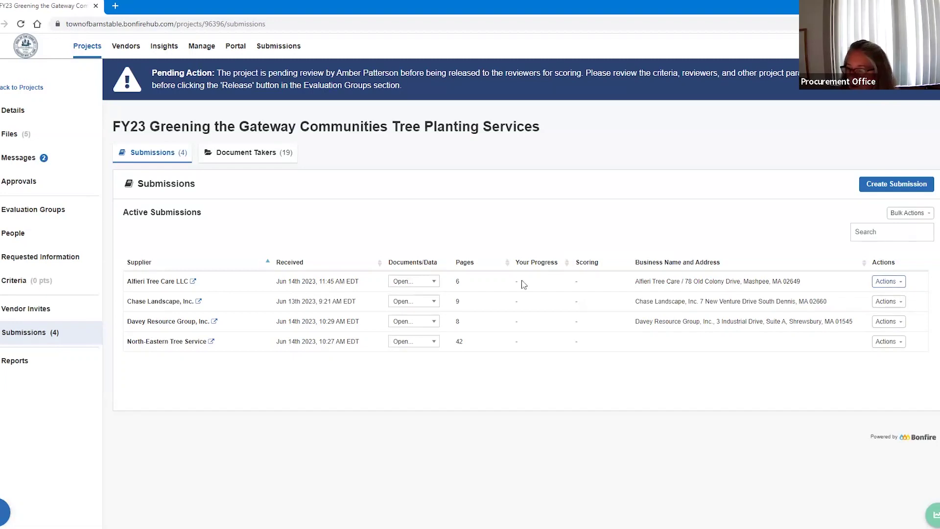
pyautogui.click(425, 283)
pyautogui.click(456, 343)
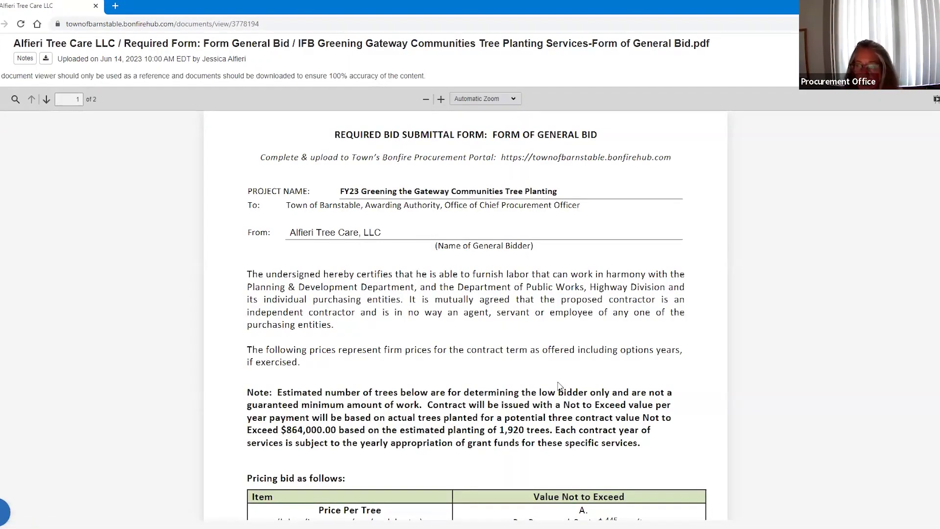
pyautogui.scroll(-1, 563, 399)
pyautogui.scroll(-6, 562, 399)
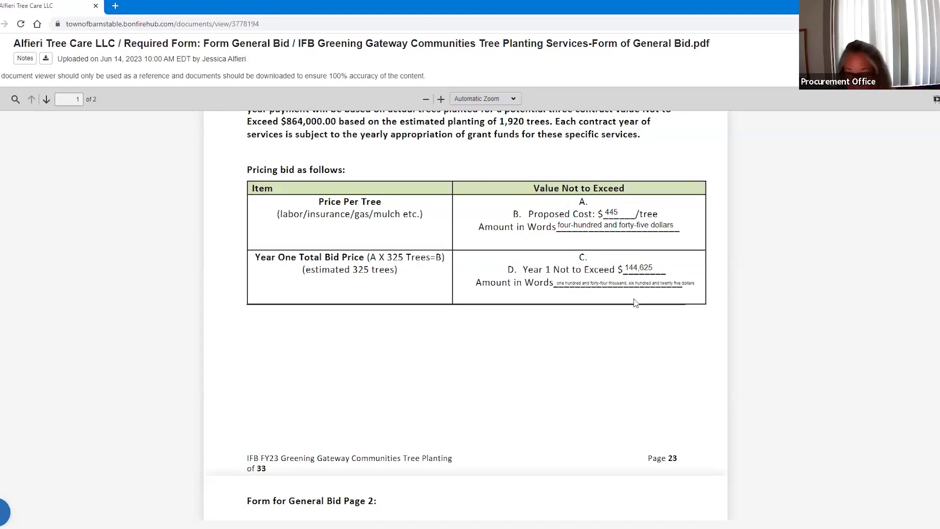
pyautogui.scroll(-5, 558, 325)
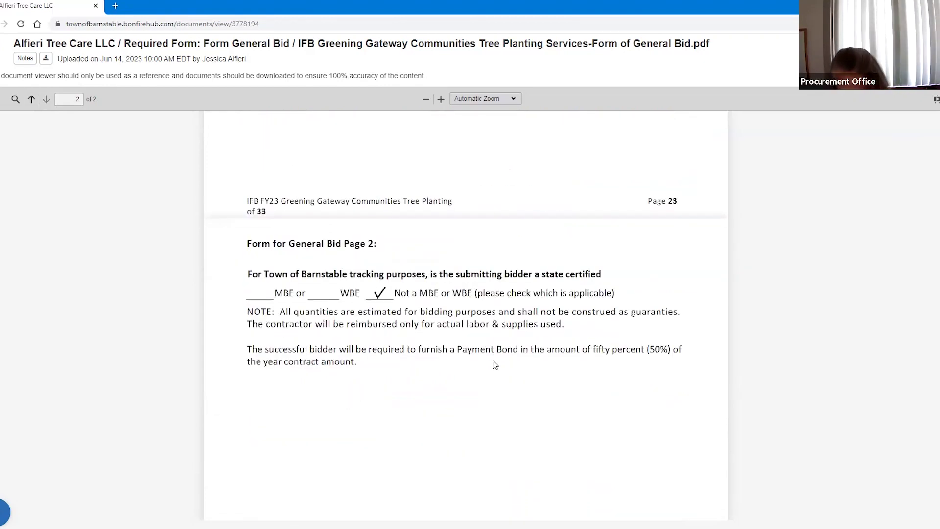
pyautogui.scroll(4, 529, 317)
pyautogui.scroll(-12, 529, 317)
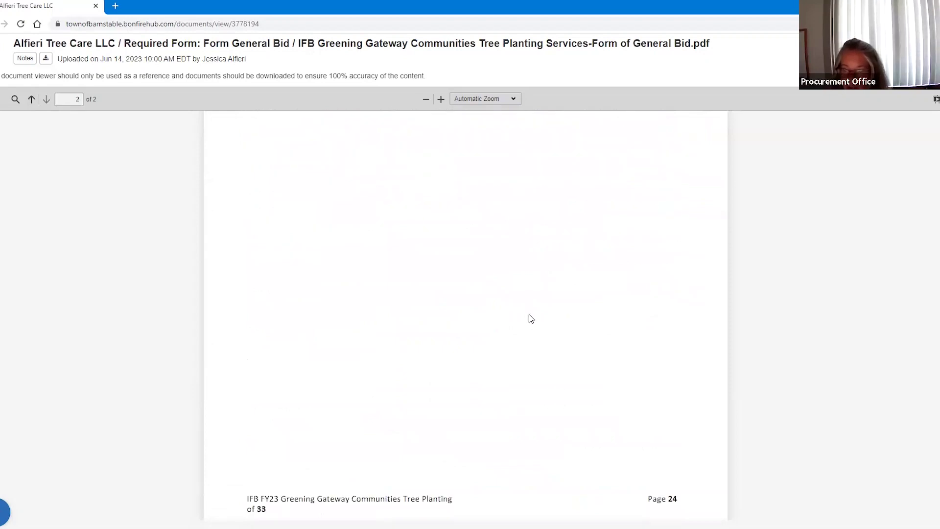
pyautogui.scroll(19, 527, 321)
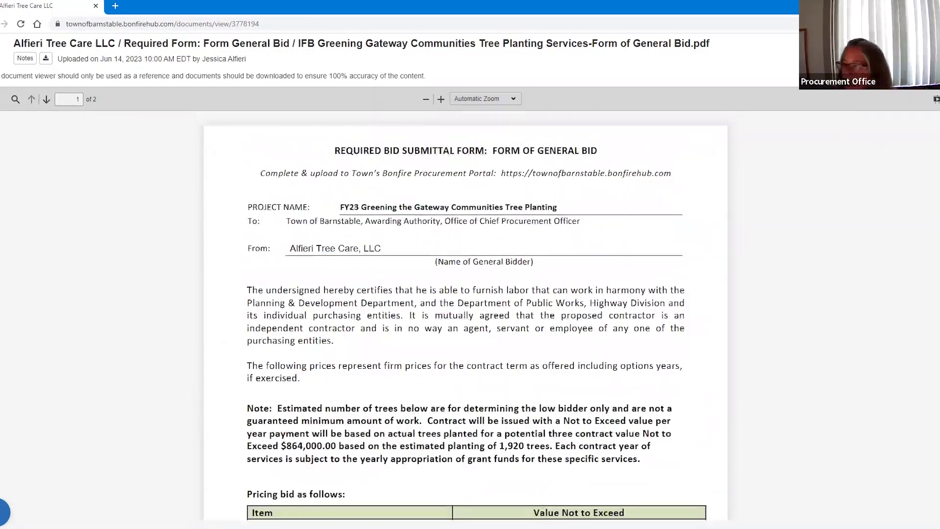
# Step: Open Alfieri Tree Care LLC's Combined Certification Form and review it through to the signature block
pyautogui.click(936, 99)
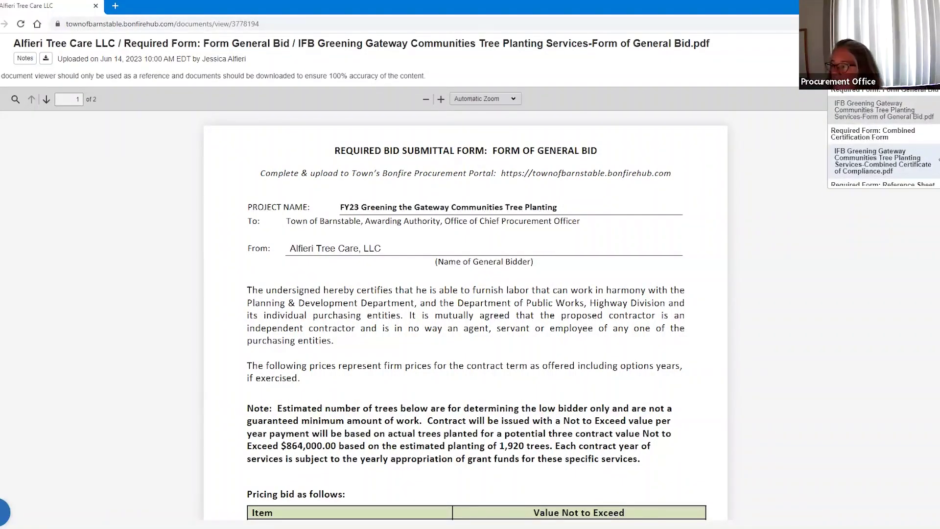
pyautogui.click(888, 172)
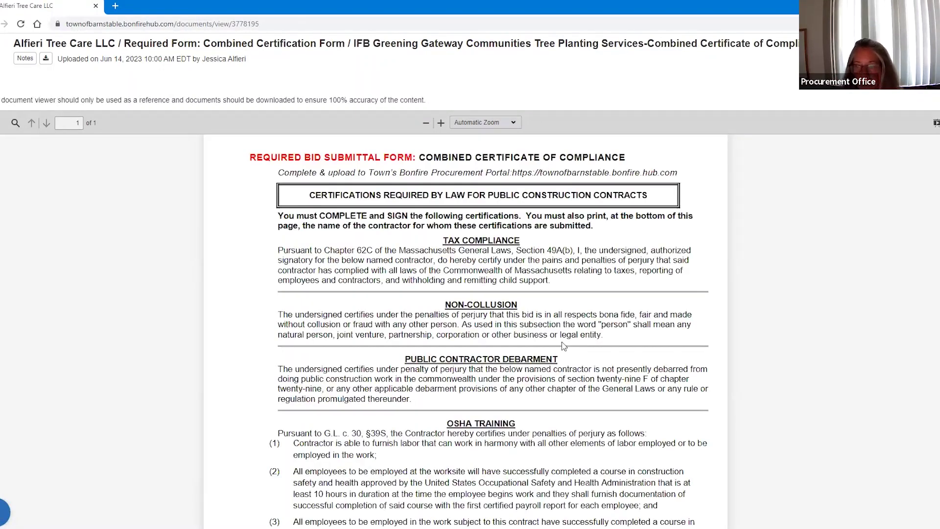
pyautogui.scroll(-1, 563, 341)
pyautogui.scroll(-4, 563, 341)
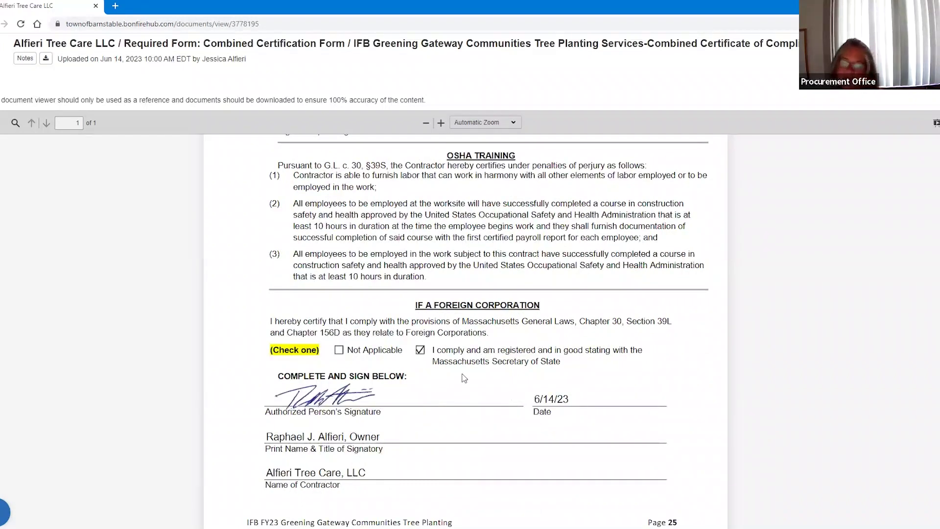
pyautogui.scroll(5, 847, 251)
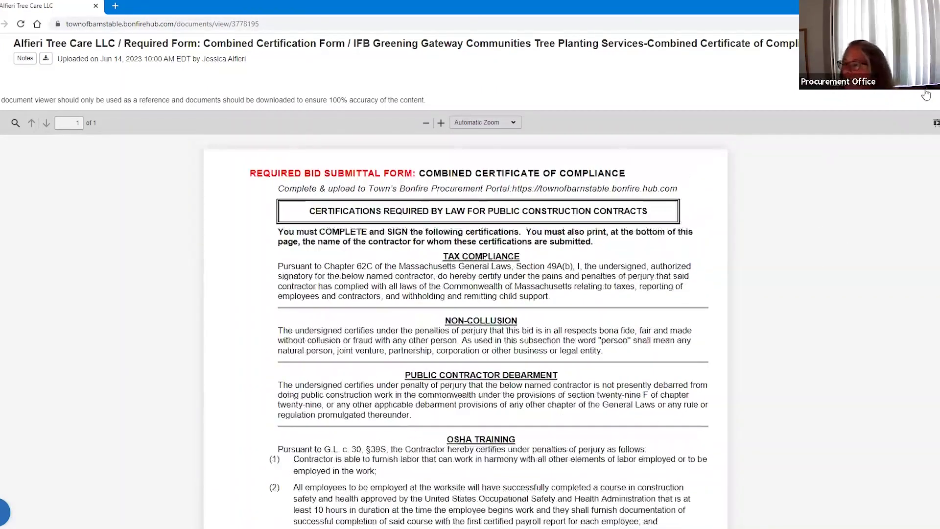
# Step: Look through the list of remaining documents submitted by Alfieri Tree Care LLC and return to the project's submissions
pyautogui.click(926, 92)
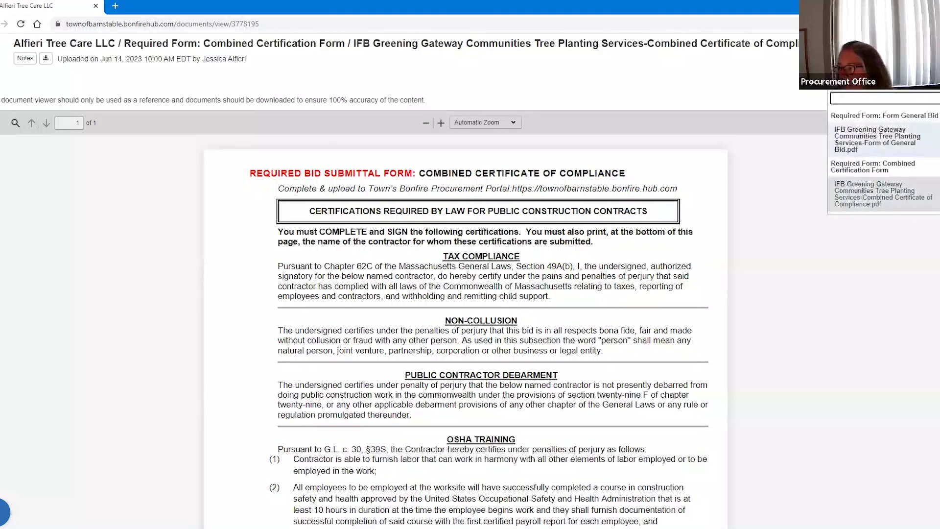
pyautogui.scroll(-1, 881, 156)
pyautogui.scroll(-3, 881, 162)
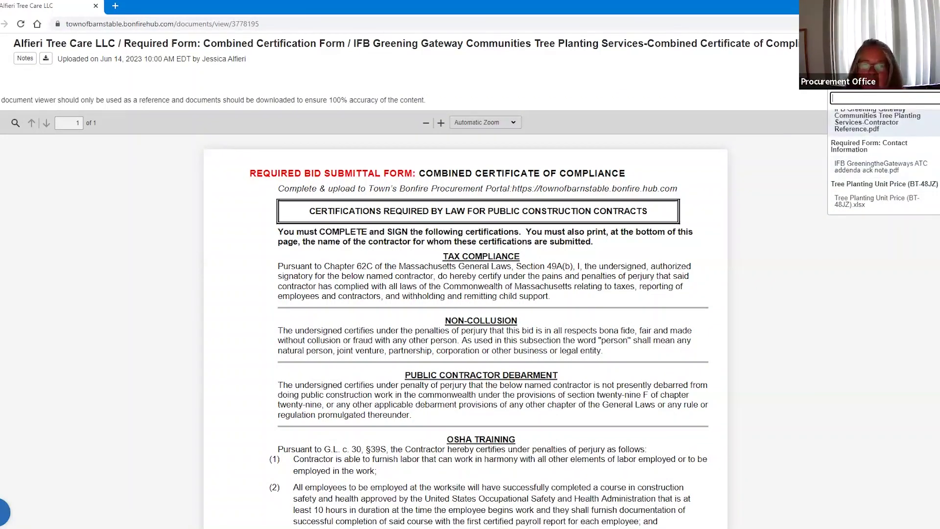
pyautogui.press('Return')
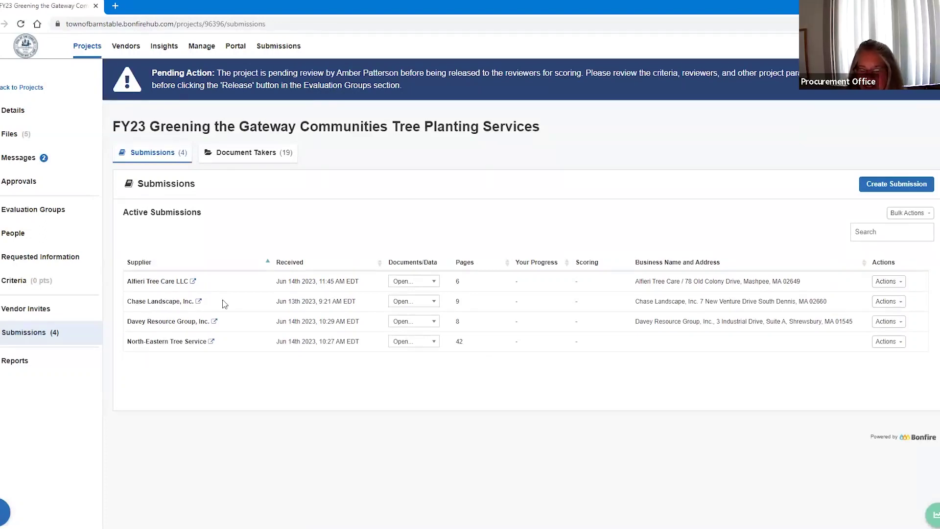
# Step: Review the pricing and addendum acknowledgement in Chase Landscape, Inc.'s Form General Bid and return to the submissions
pyautogui.click(423, 302)
pyautogui.click(460, 360)
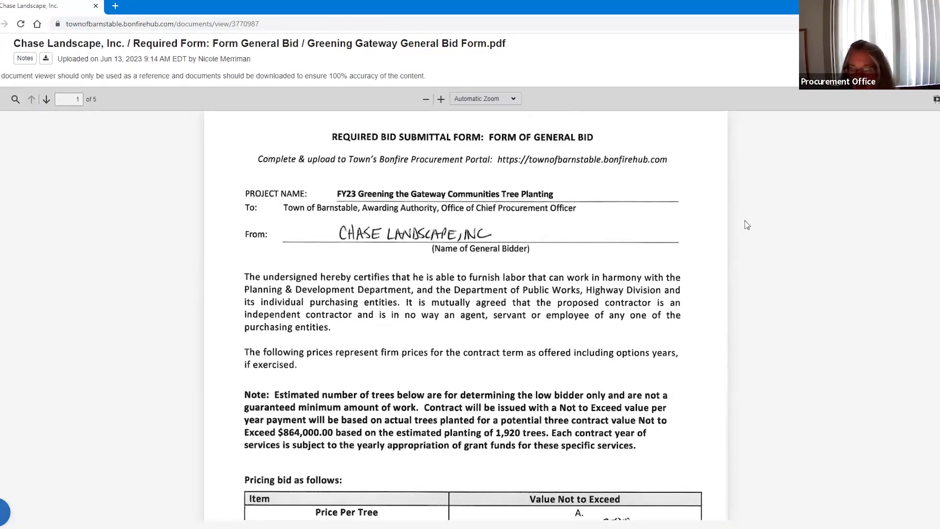
pyautogui.scroll(-5, 690, 399)
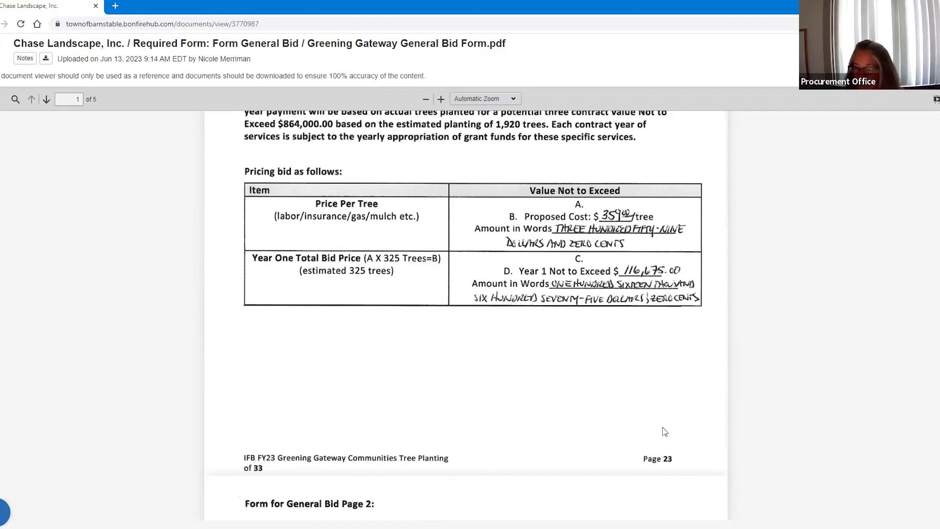
pyautogui.scroll(-8, 745, 468)
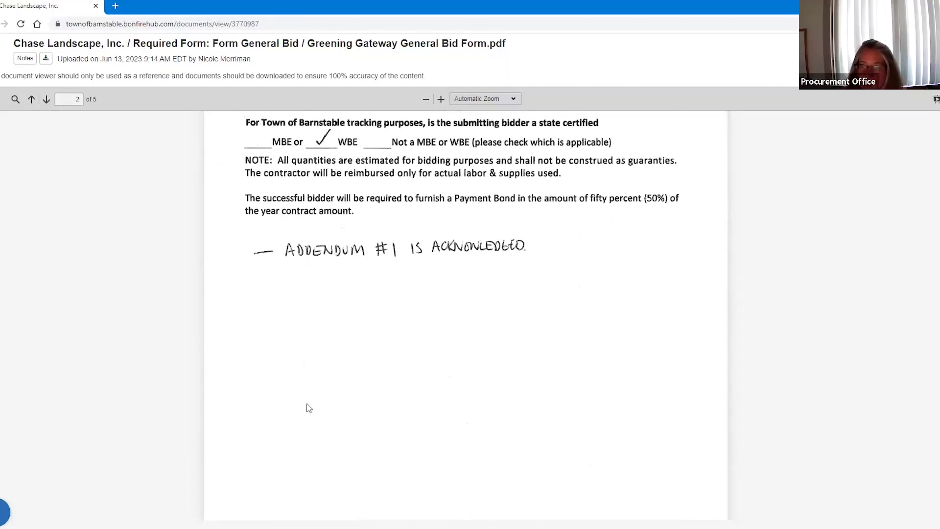
pyautogui.scroll(4, 400, 258)
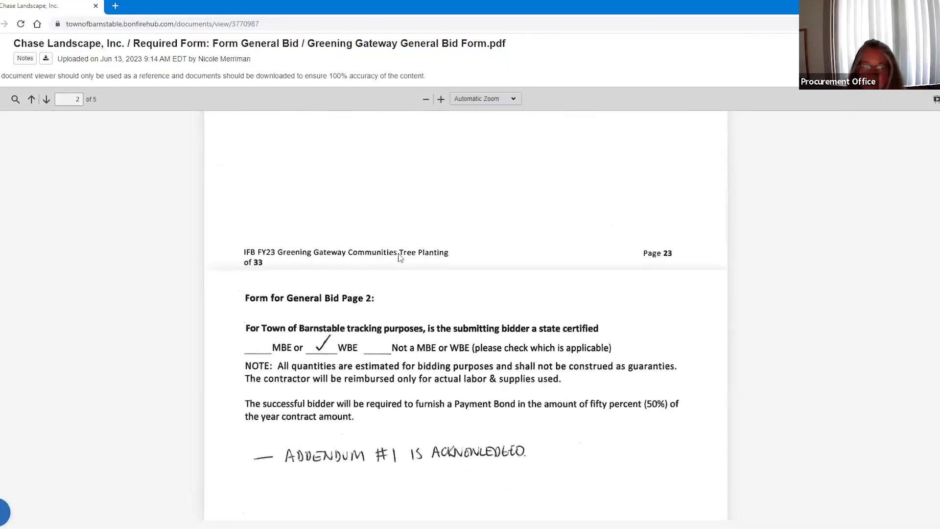
pyautogui.scroll(1, 401, 258)
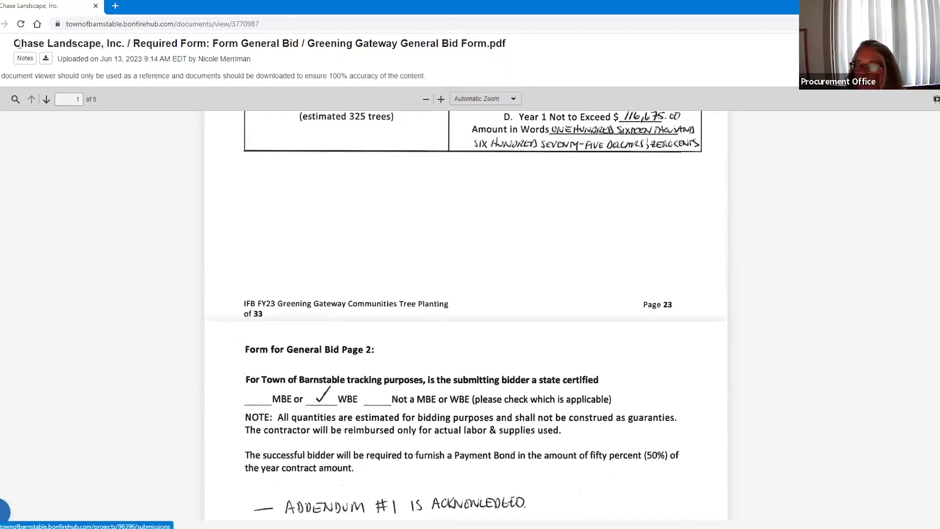
pyautogui.click(68, 43)
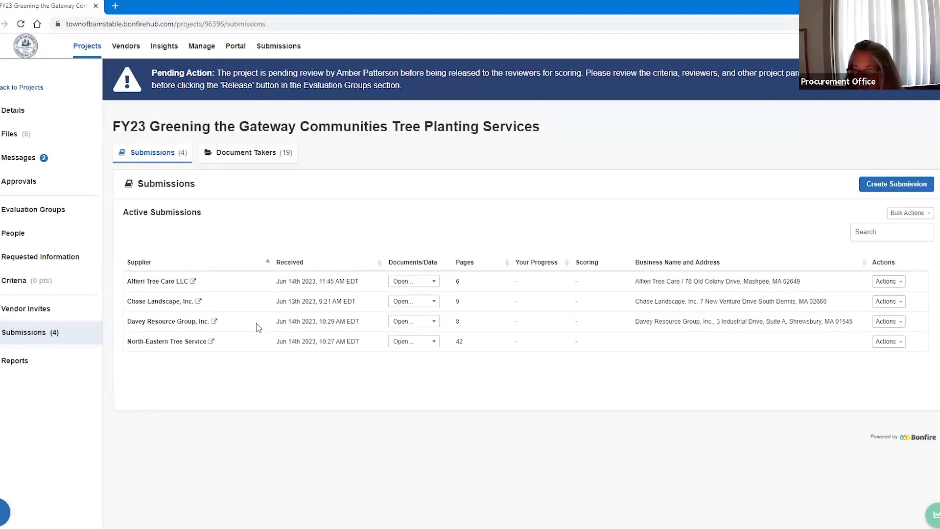
# Step: Review the pricing and second page of Davey Resource Group, Inc.'s Form General Bid and return to the submissions
pyautogui.click(417, 324)
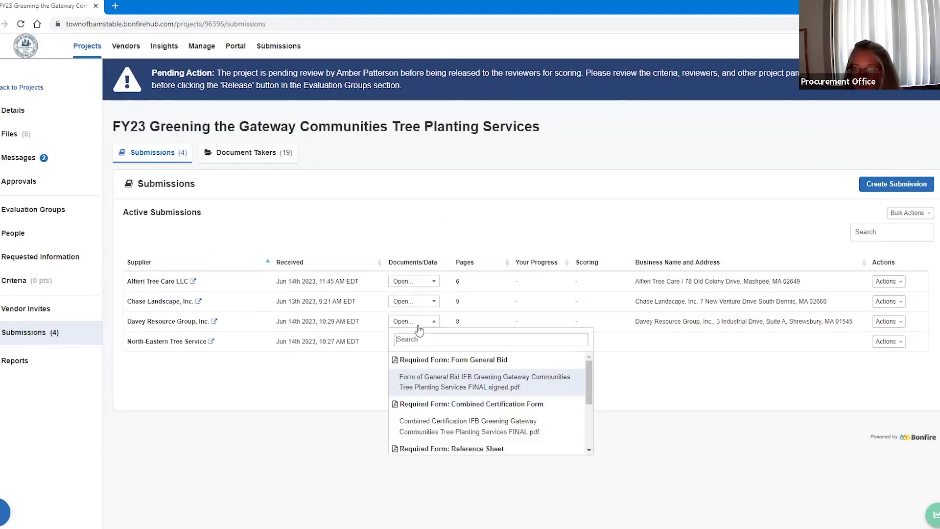
pyautogui.click(447, 386)
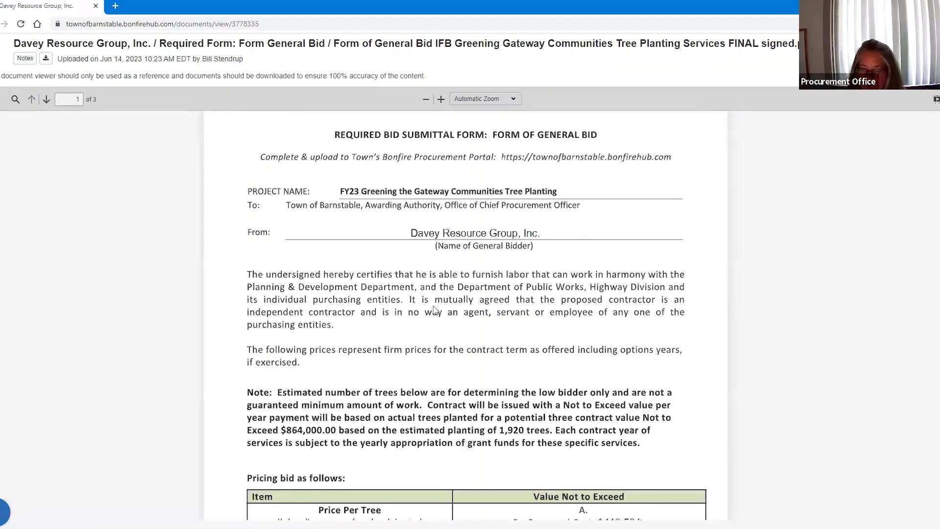
pyautogui.scroll(-5, 440, 309)
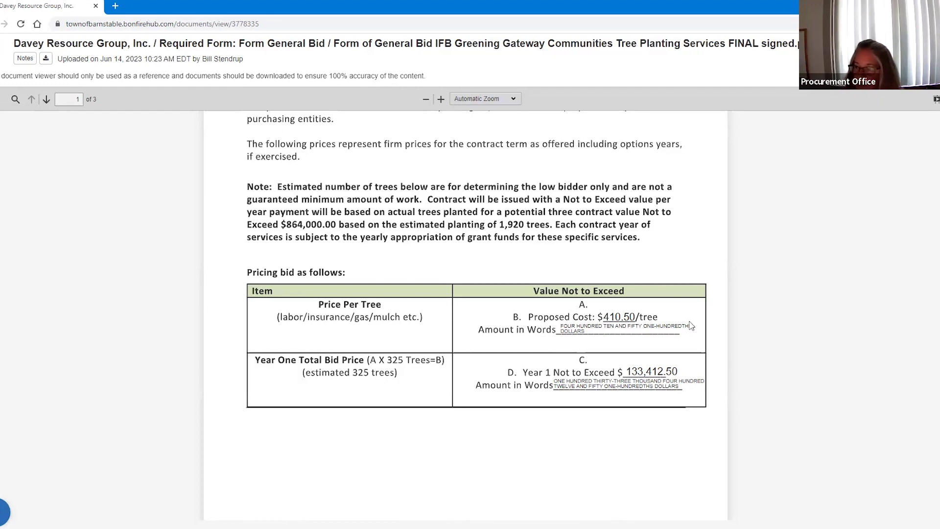
pyautogui.scroll(-10, 607, 406)
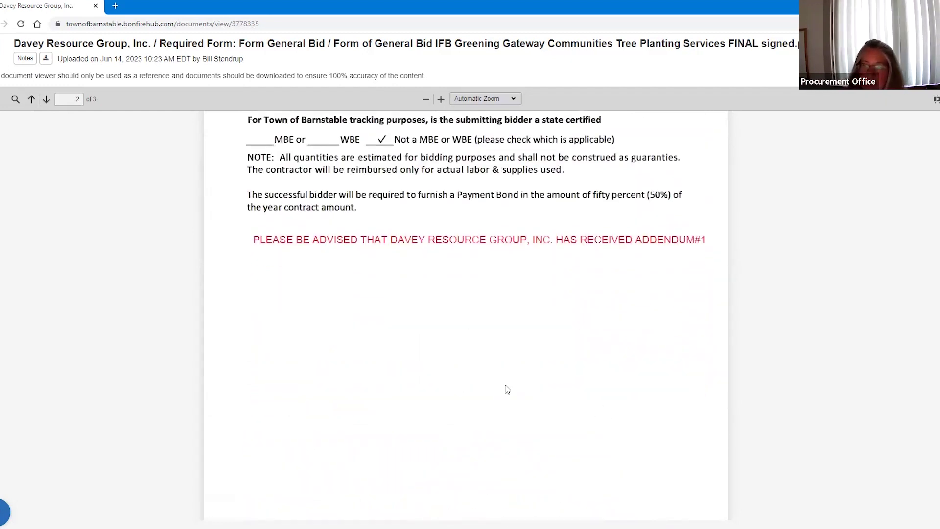
pyautogui.scroll(4, 316, 239)
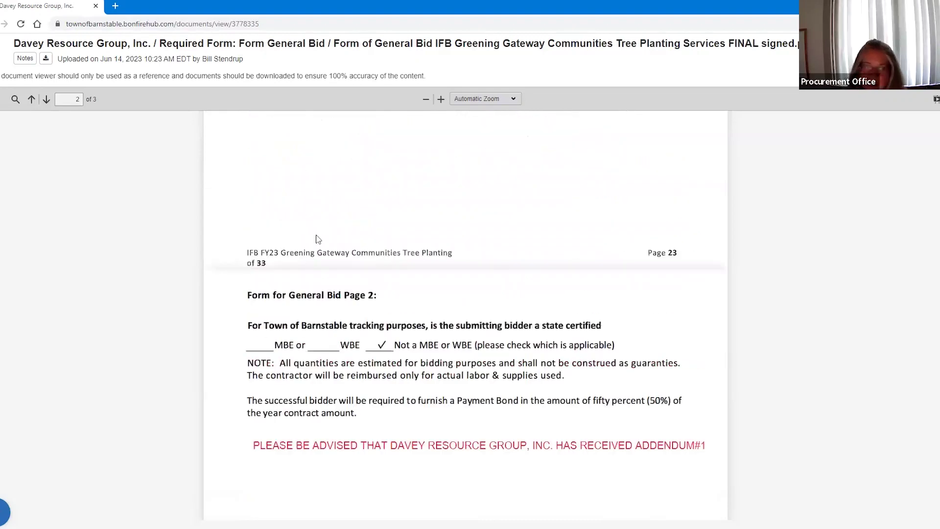
pyautogui.click(21, 24)
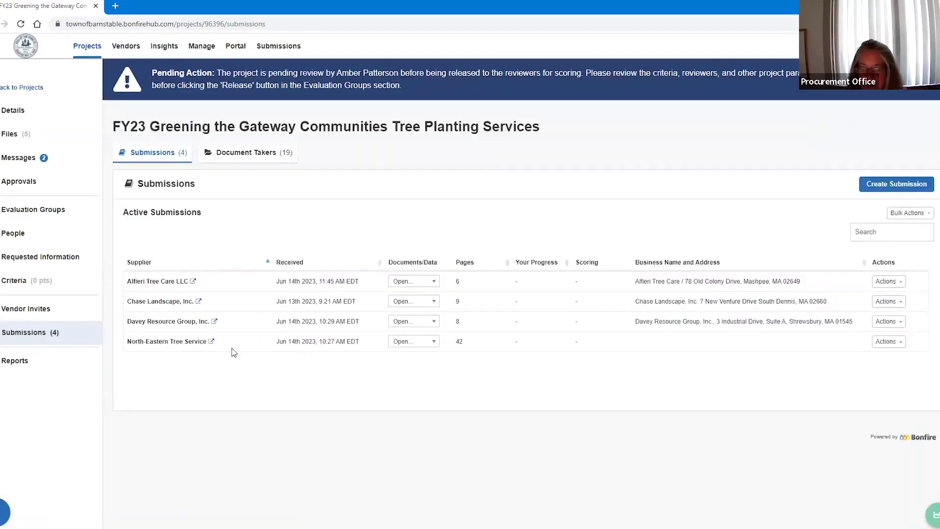
# Step: Review the pricing table and both pages of North-Eastern Tree Service's Form General Bid and return to the submissions
pyautogui.click(427, 342)
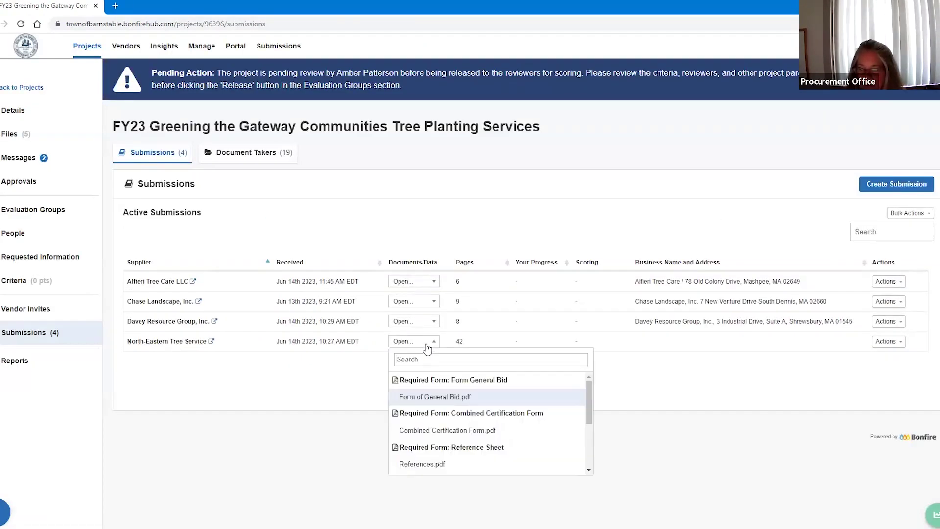
pyautogui.click(446, 397)
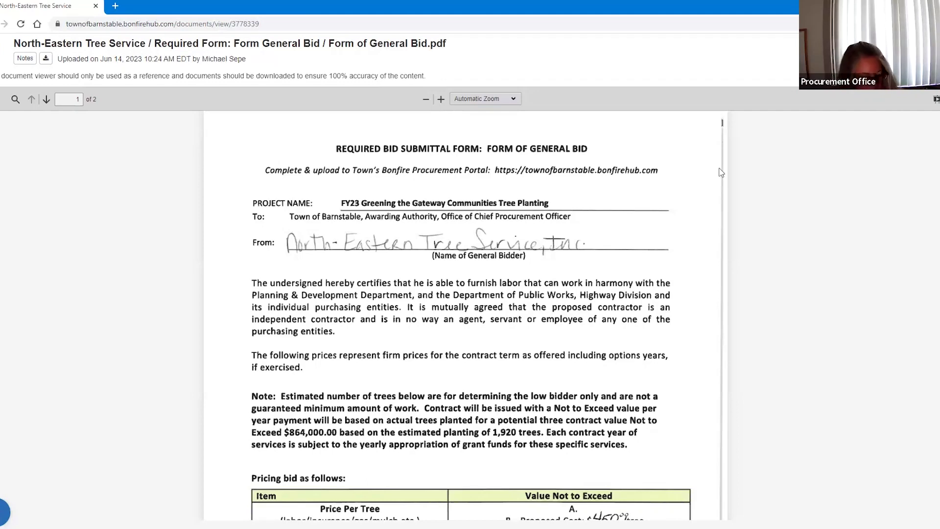
pyautogui.scroll(-4, 645, 346)
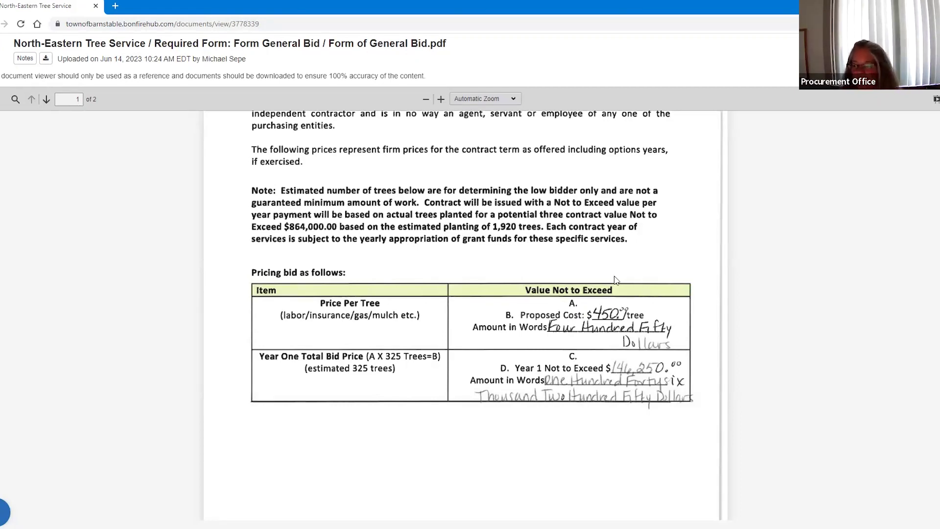
pyautogui.scroll(-5, 582, 313)
pyautogui.scroll(-4, 304, 294)
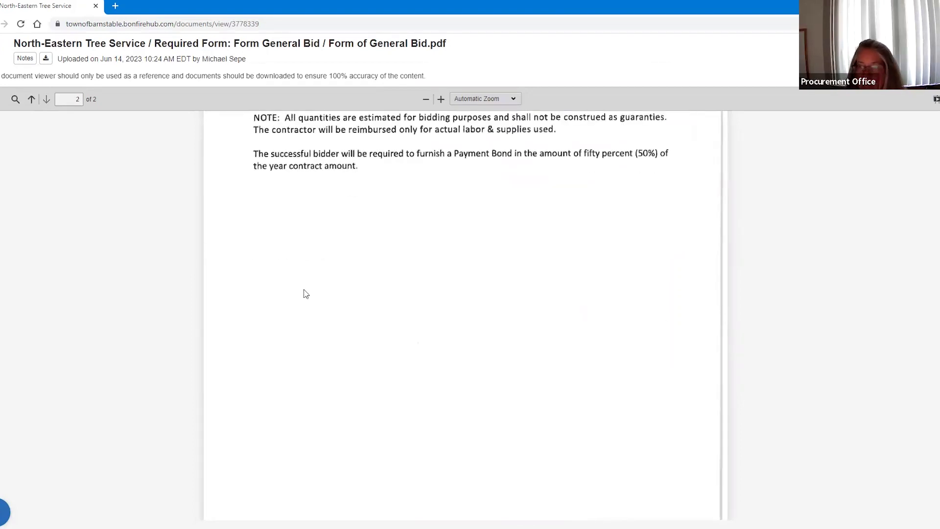
pyautogui.scroll(7, 304, 293)
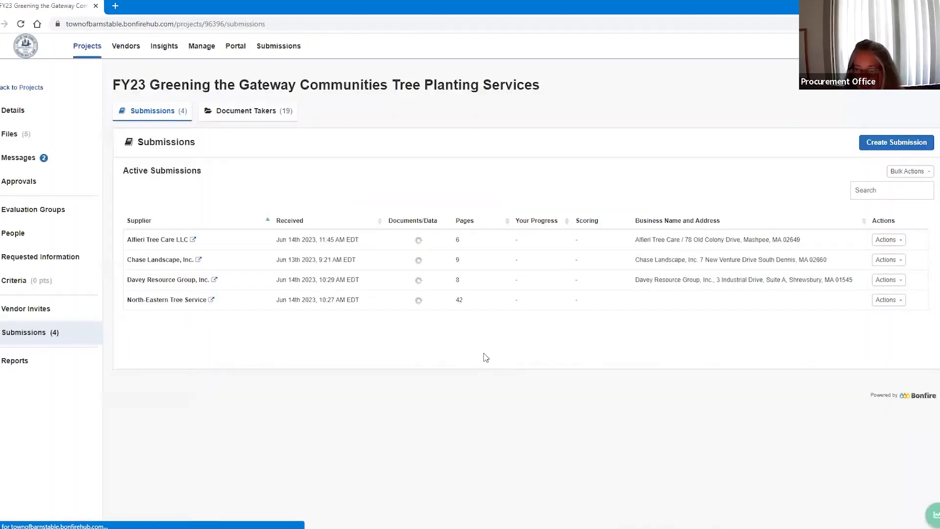
# Step: Review Chase Landscape, Inc.'s Combined Certificate of Compliance through to the signature block and return to the submissions
pyautogui.click(888, 301)
pyautogui.click(414, 301)
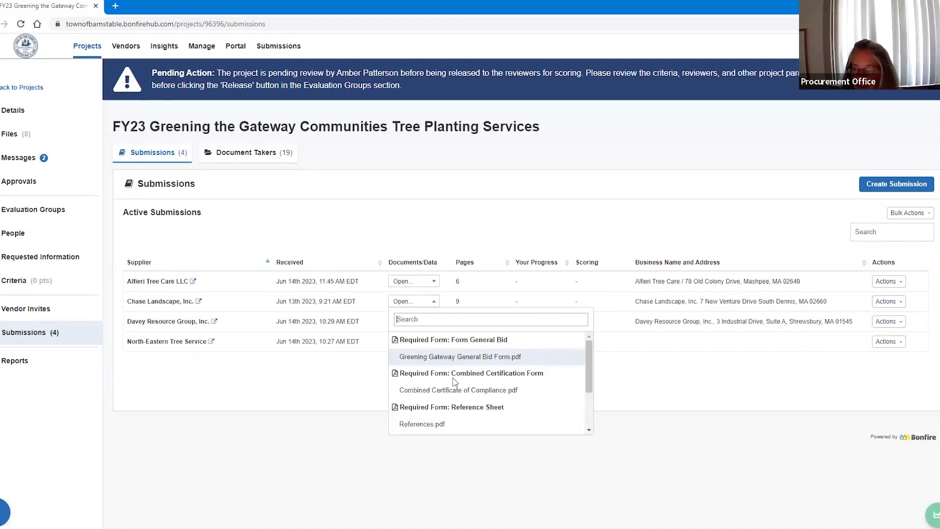
pyautogui.click(455, 389)
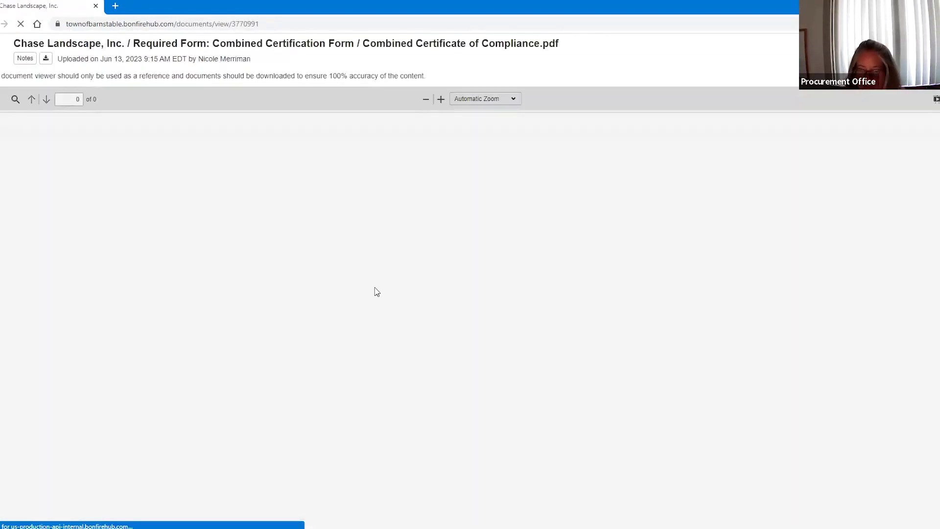
pyautogui.scroll(-5, 581, 355)
pyautogui.scroll(-3, 581, 355)
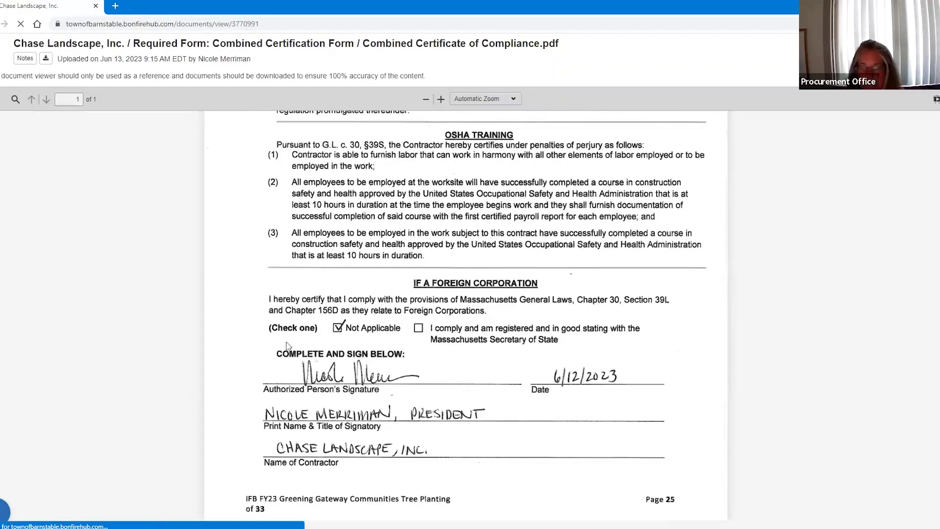
pyautogui.hotkey('alt', 'Left')
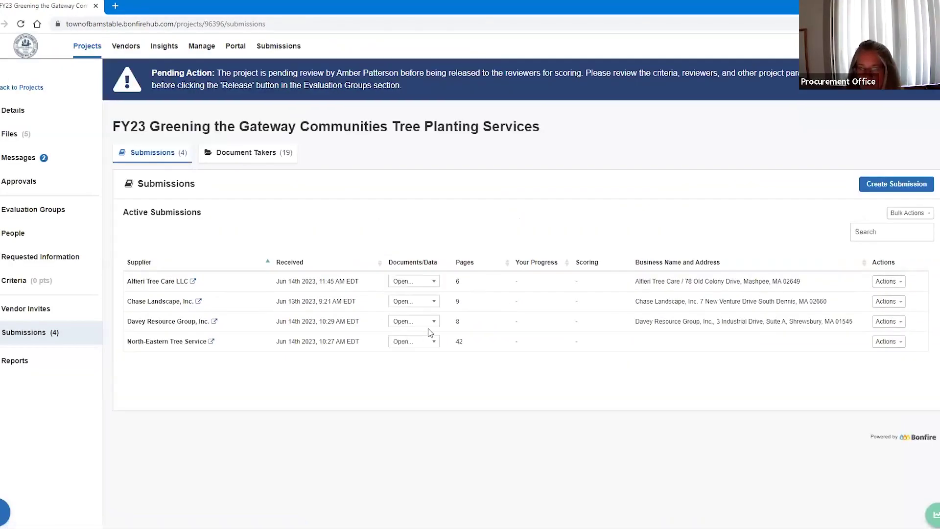
# Step: Review Davey Resource Group, Inc.'s Combined Certification Form and return to the project's submissions
pyautogui.click(425, 321)
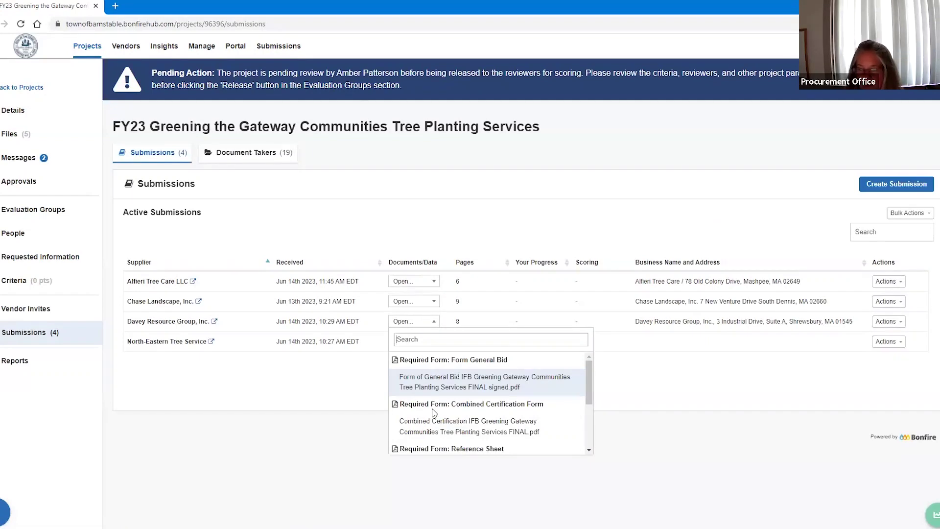
pyautogui.click(455, 429)
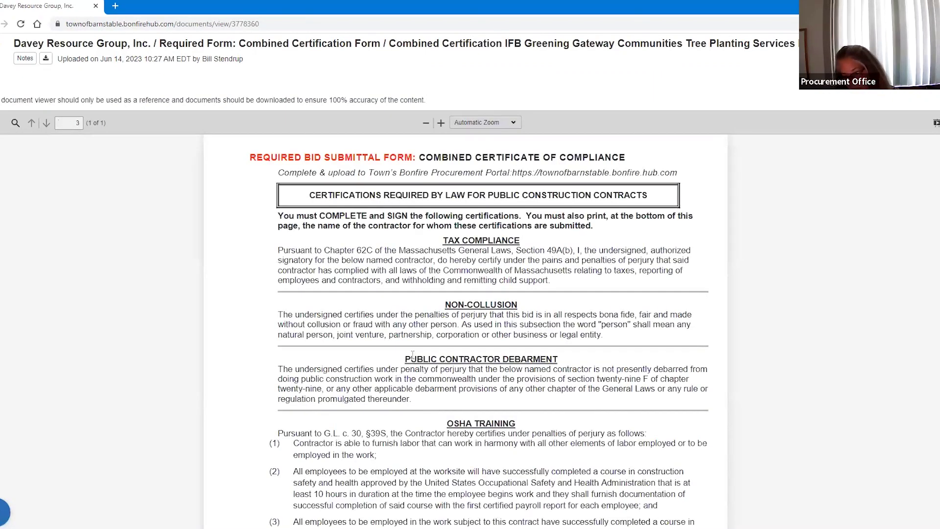
pyautogui.scroll(-4, 413, 360)
pyautogui.scroll(5, 294, 244)
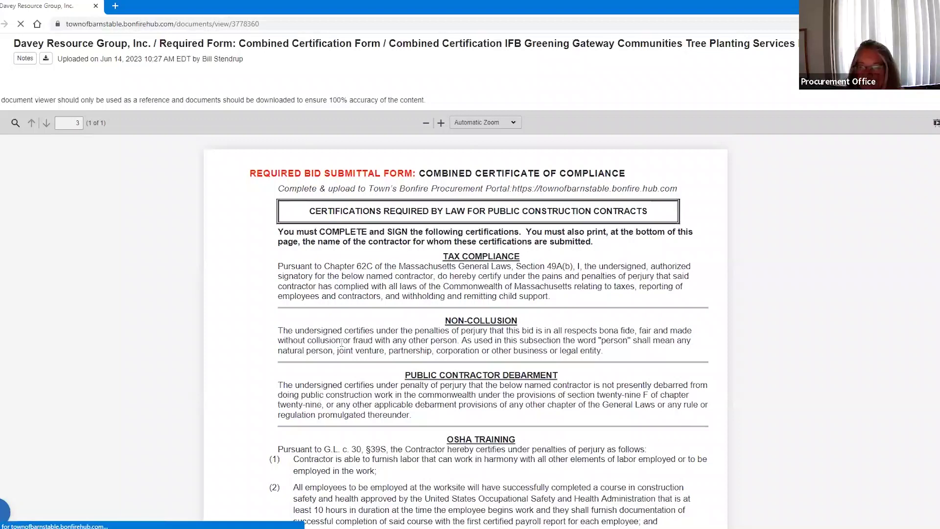
pyautogui.scroll(-4, 356, 354)
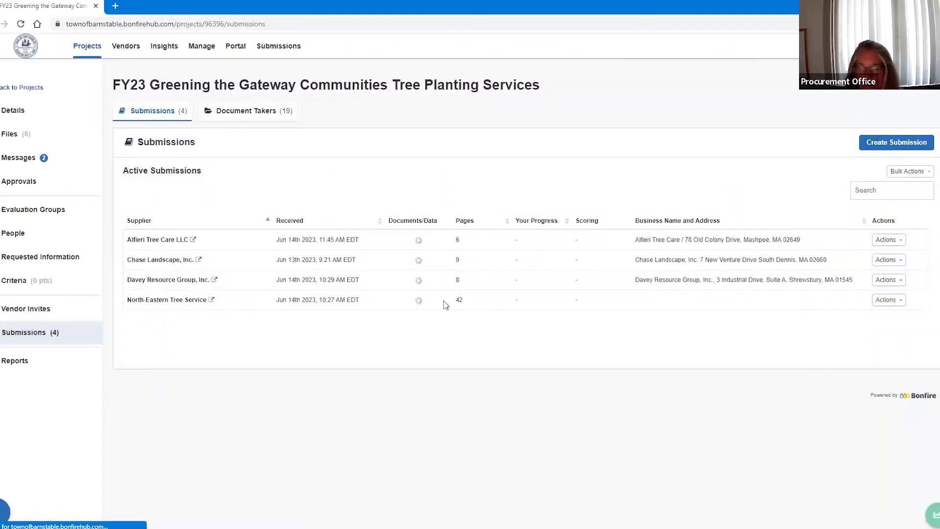
# Step: Open the Combined Certification Form submitted by North-Eastern Tree Service
pyautogui.click(430, 343)
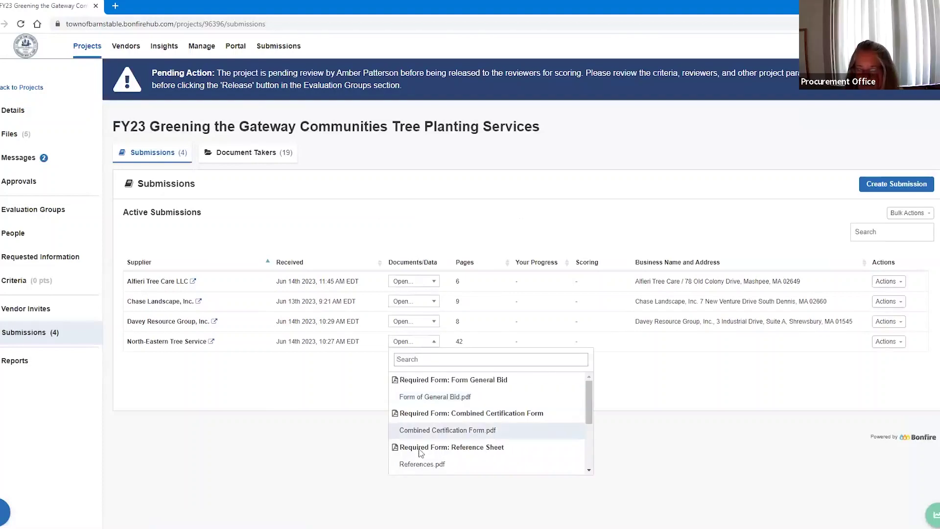
pyautogui.click(425, 430)
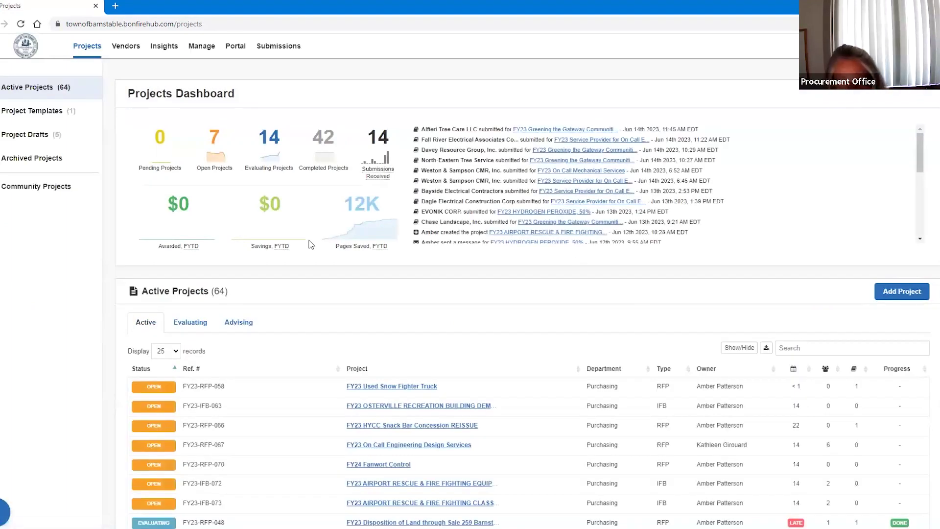
# Step: Open the FY23 HYDROGEN PEROXIDE, 50% project from the active projects list and display its submissions
pyautogui.scroll(-4, 437, 383)
pyautogui.scroll(-2, 437, 383)
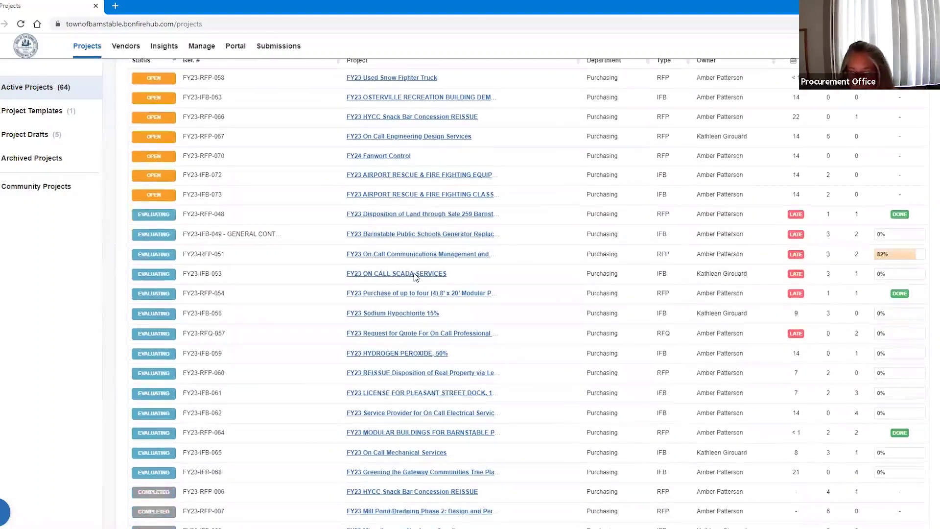
pyautogui.scroll(-1, 482, 273)
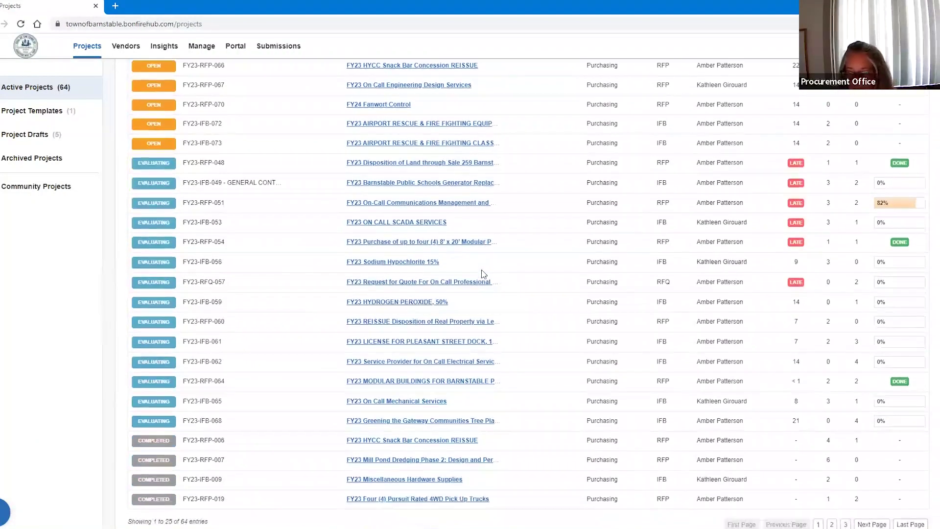
pyautogui.click(438, 302)
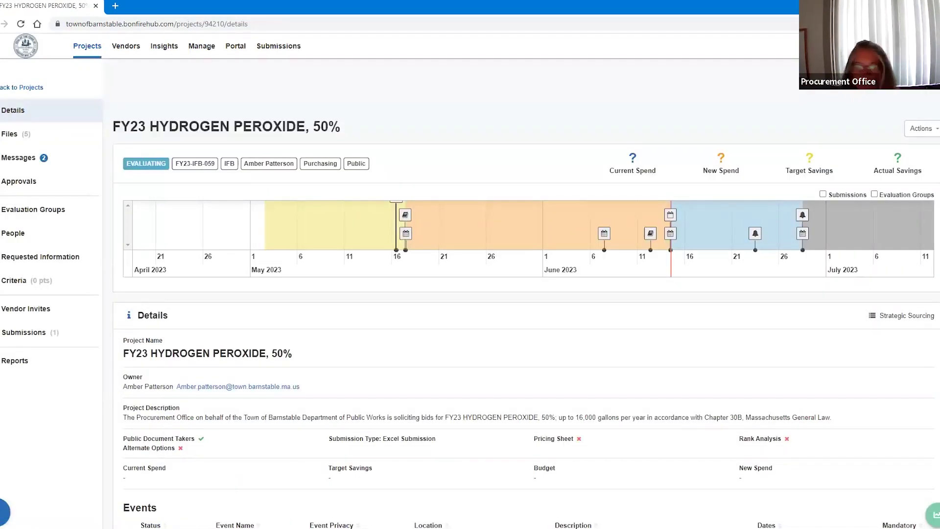
pyautogui.click(32, 334)
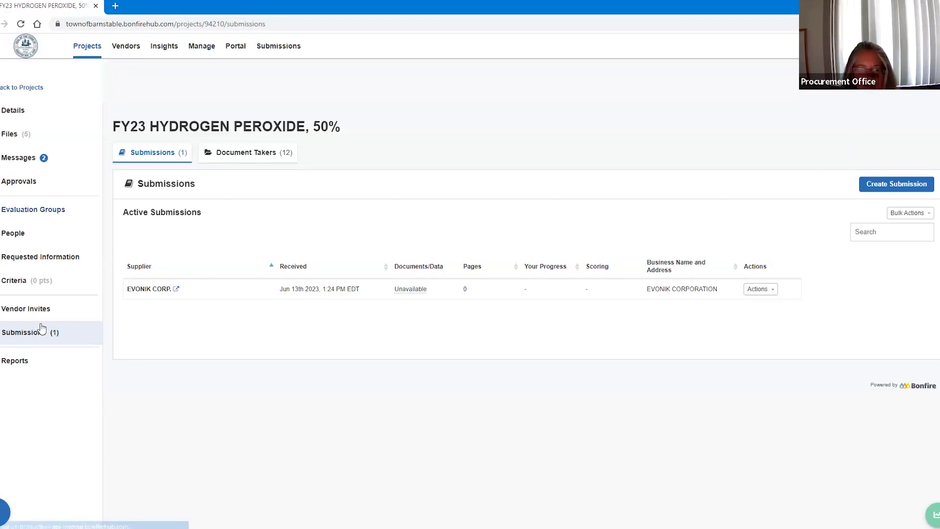
# Step: Unseal the Form of General Bid, Combined Certification Form and Reference Sheet in the project's requested information
pyautogui.click(45, 258)
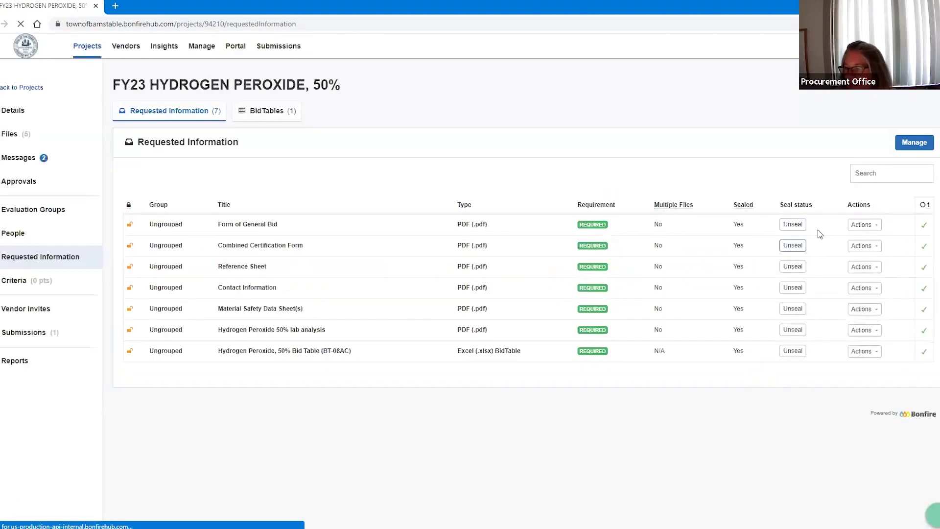
pyautogui.click(793, 266)
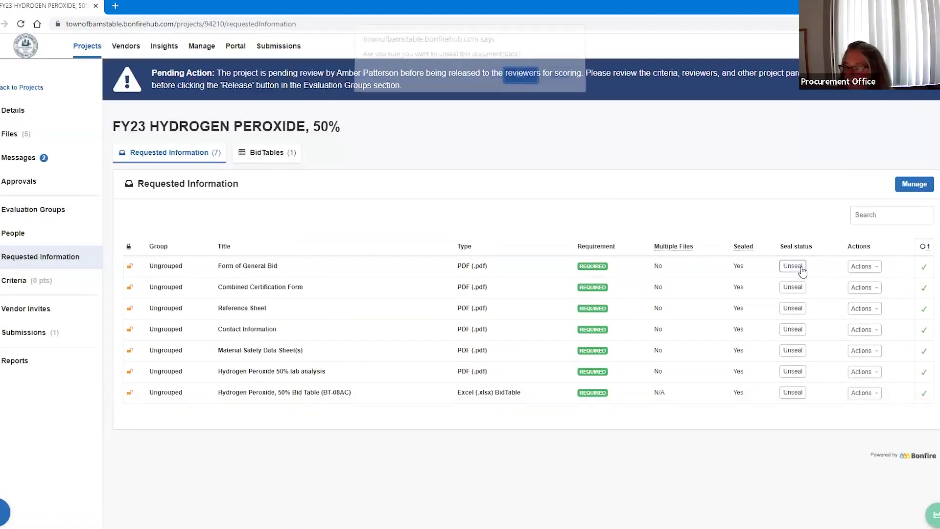
pyautogui.press('Return')
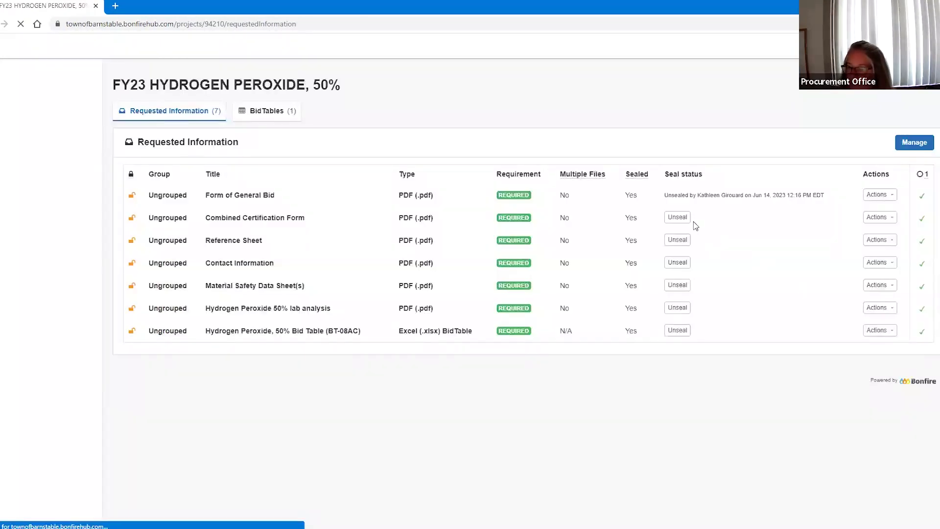
pyautogui.click(646, 249)
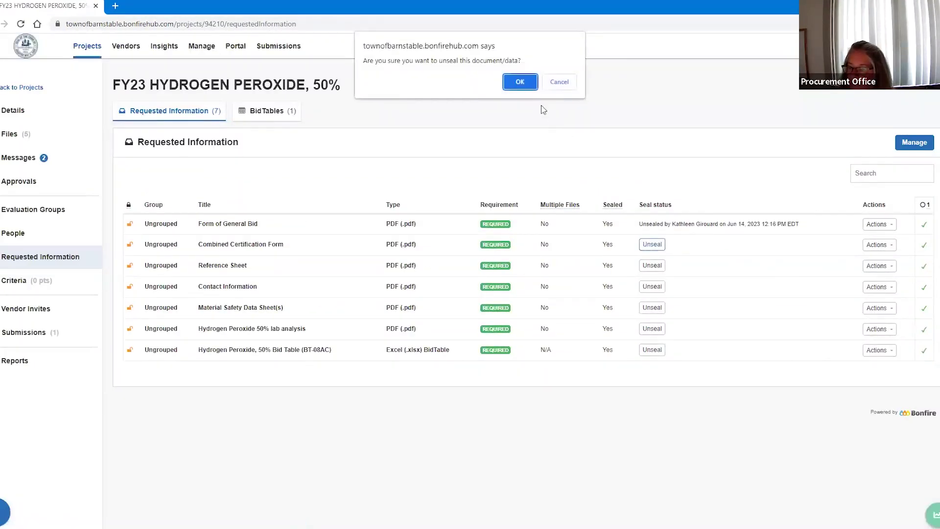
pyautogui.click(520, 81)
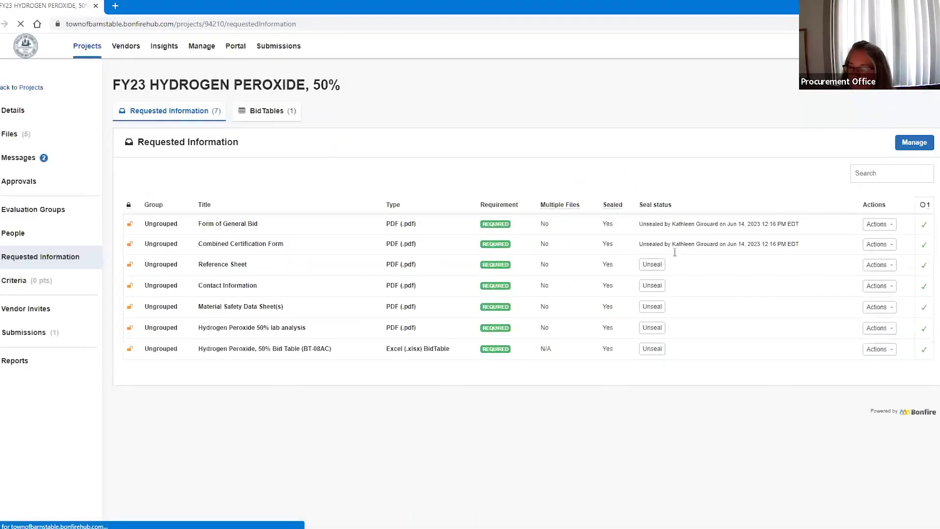
pyautogui.click(654, 265)
pyautogui.click(520, 83)
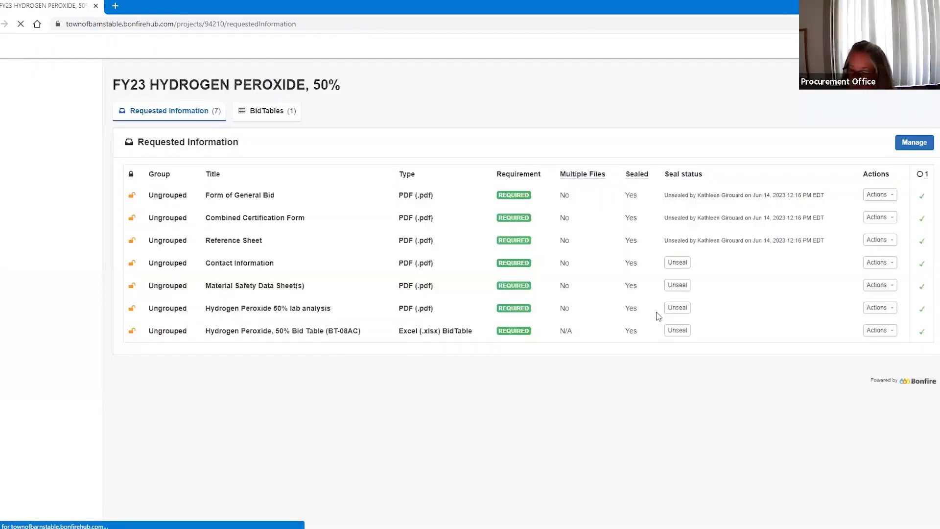
# Step: Unseal the Contact Information, Material Safety Data Sheet(s), Hydrogen Peroxide 50% lab analysis and Hydrogen Peroxide, 50% Bid Table (BT-08AC)
pyautogui.click(653, 285)
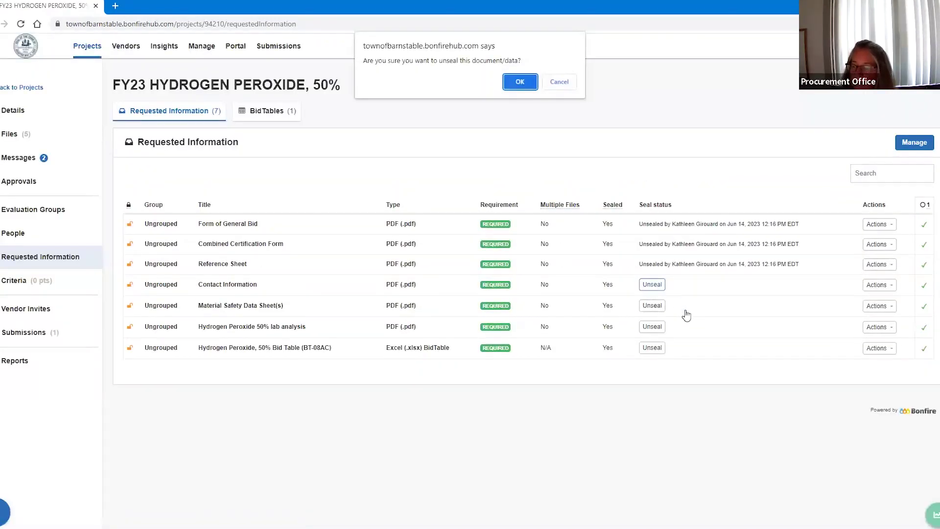
pyautogui.click(518, 83)
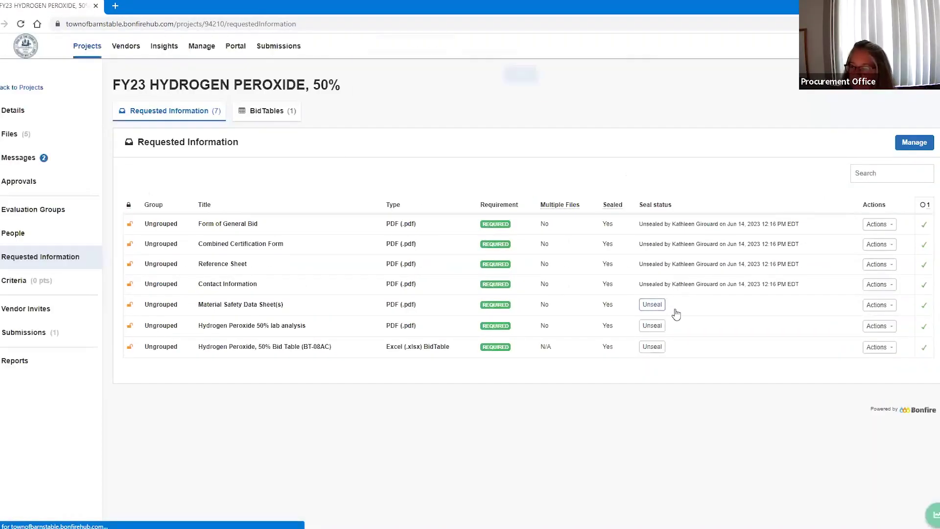
pyautogui.click(655, 304)
pyautogui.click(521, 78)
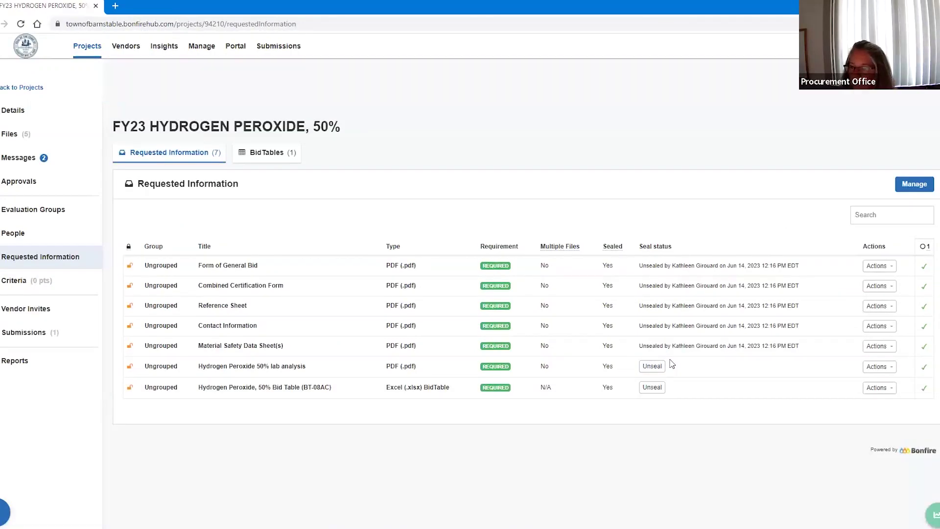
pyautogui.click(656, 366)
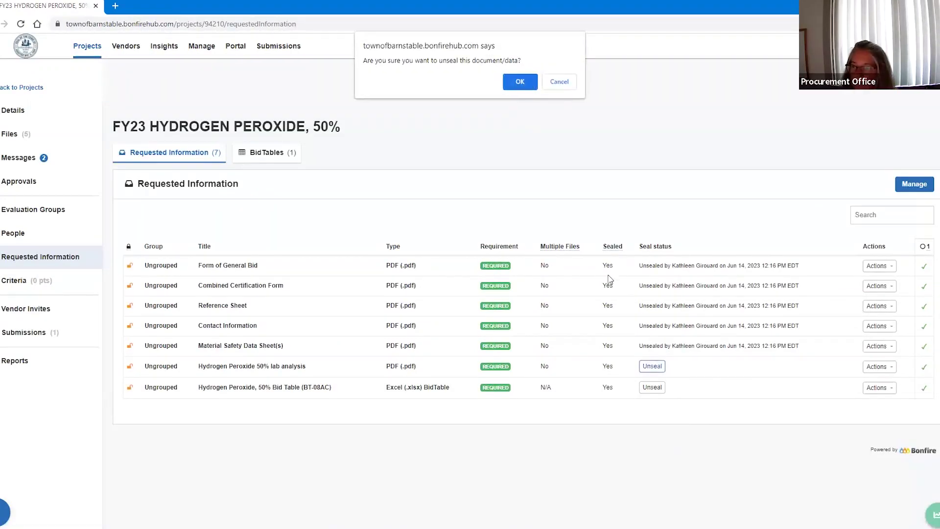
pyautogui.press('Return')
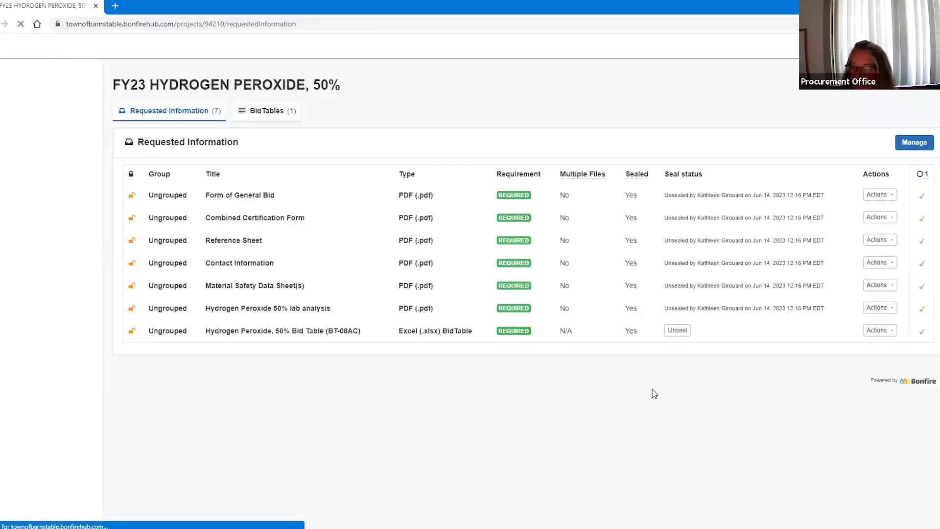
pyautogui.click(652, 344)
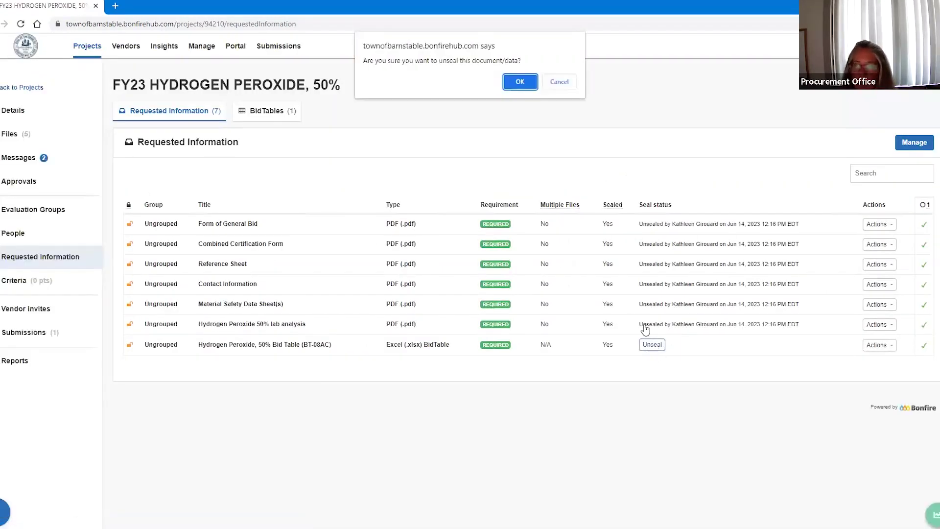
pyautogui.press('Return')
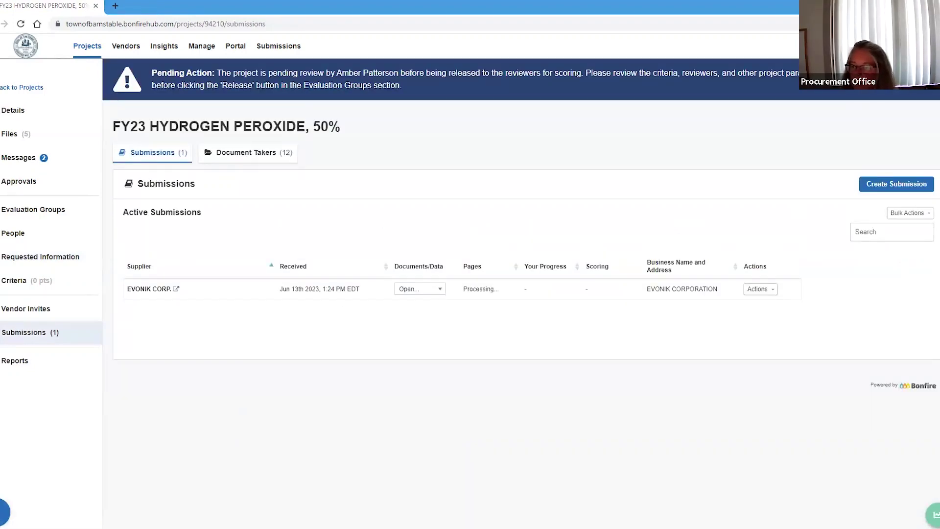
# Step: Review EVONIK CORP.'s Form of General Bid, form 1.pdf, from contractor details to page end and return to the submissions
pyautogui.click(422, 290)
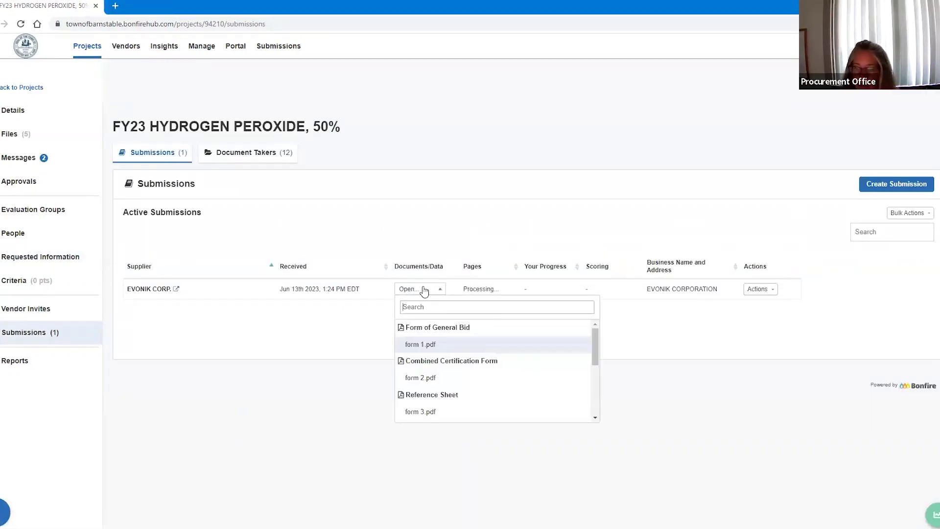
pyautogui.click(437, 344)
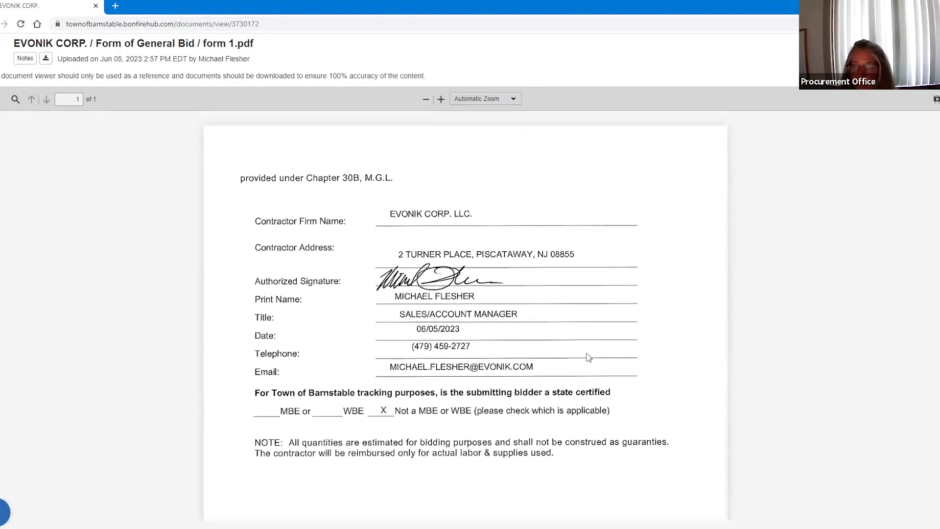
pyautogui.scroll(-5, 485, 352)
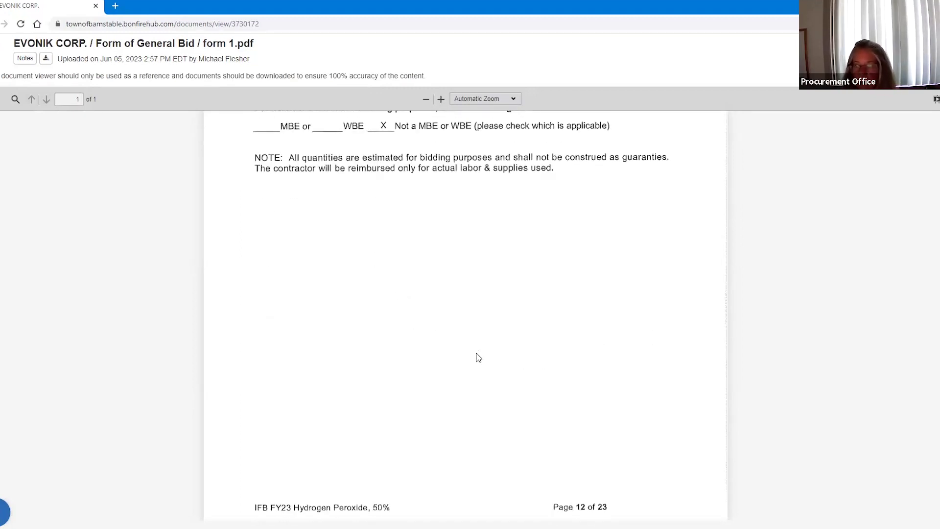
pyautogui.scroll(5, 478, 357)
pyautogui.scroll(-5, 498, 356)
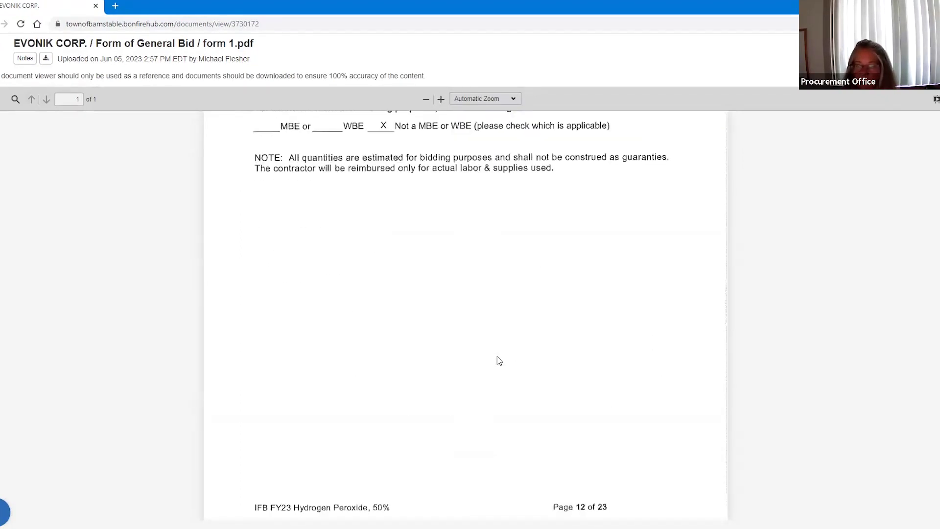
pyautogui.scroll(5, 498, 356)
pyautogui.scroll(1, 498, 360)
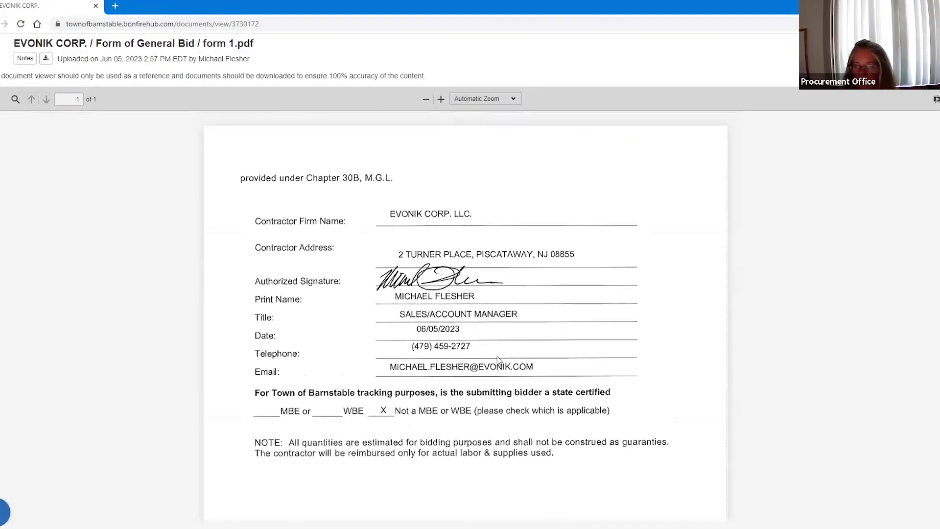
pyautogui.scroll(-5, 512, 365)
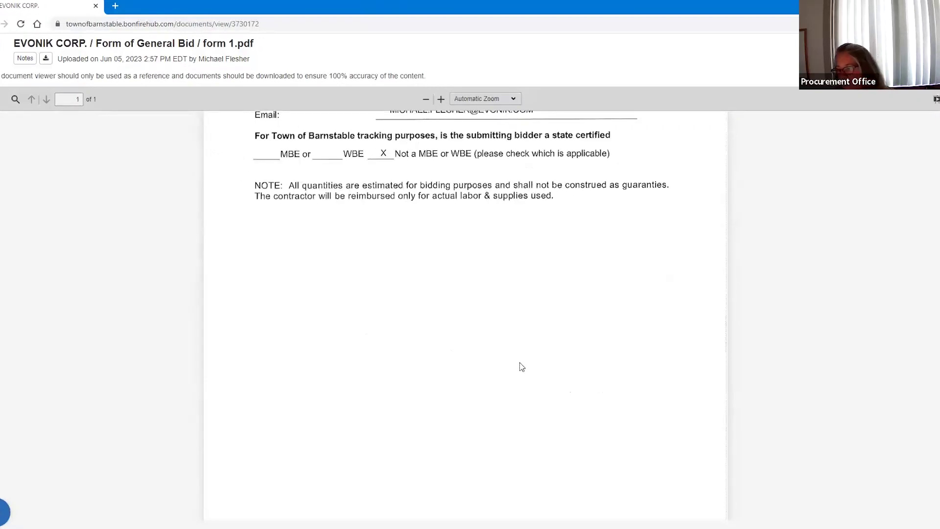
pyautogui.scroll(4, 396, 373)
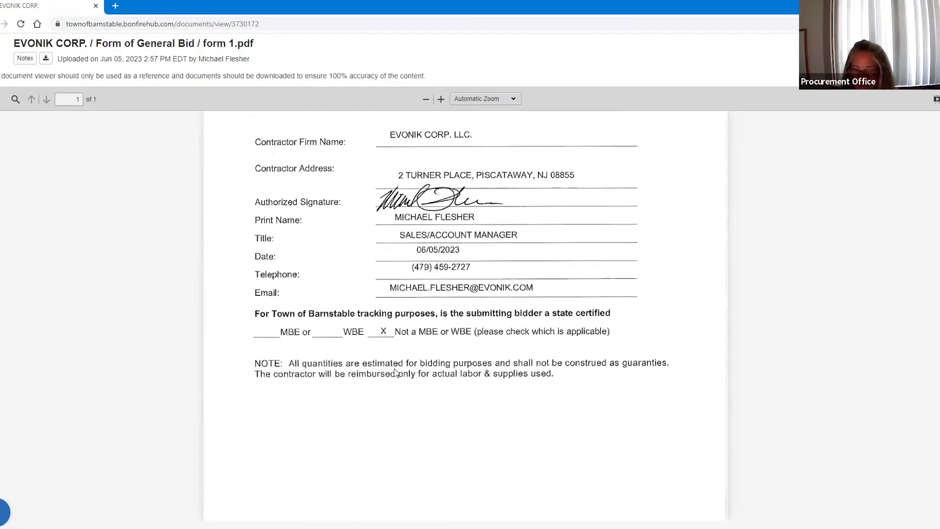
pyautogui.scroll(2, 394, 375)
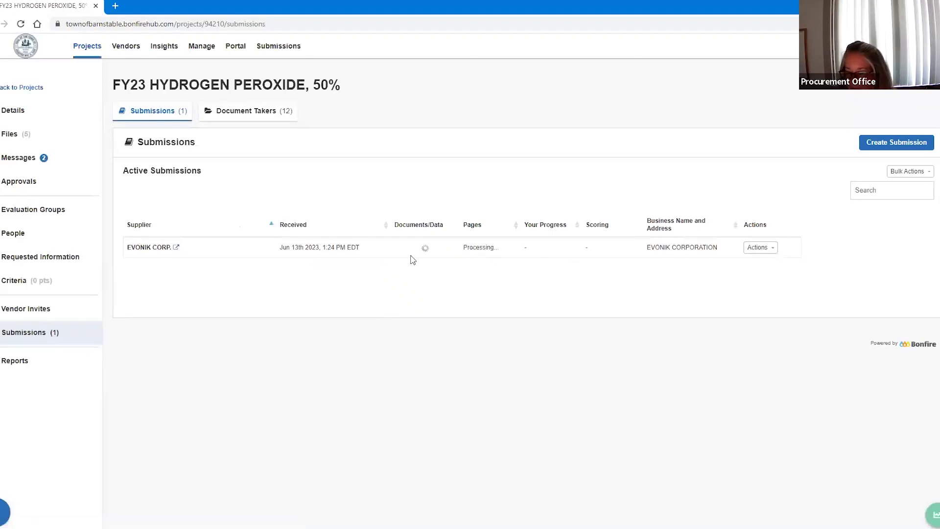
# Step: Review EVONIK CORP.'s Combined Certification Form, form 2.pdf, down to the signature block and return to the submissions
pyautogui.click(429, 288)
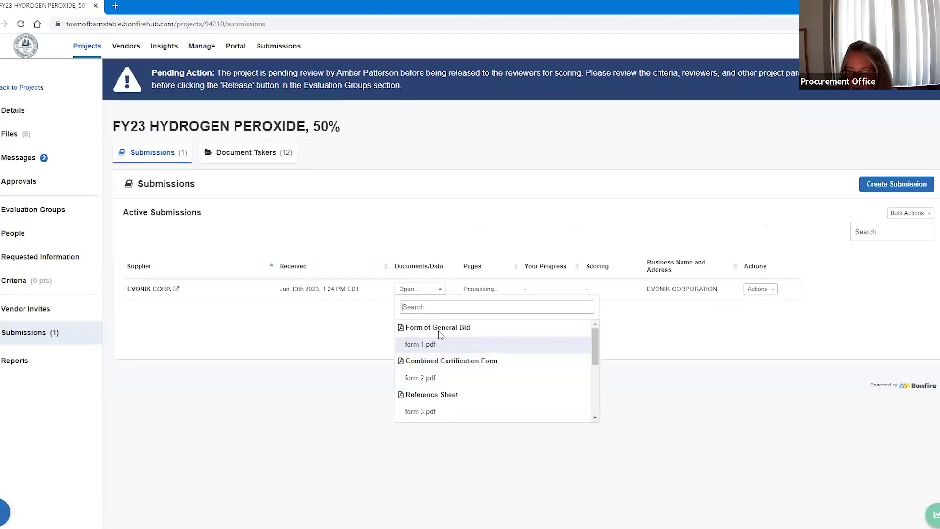
pyautogui.click(425, 378)
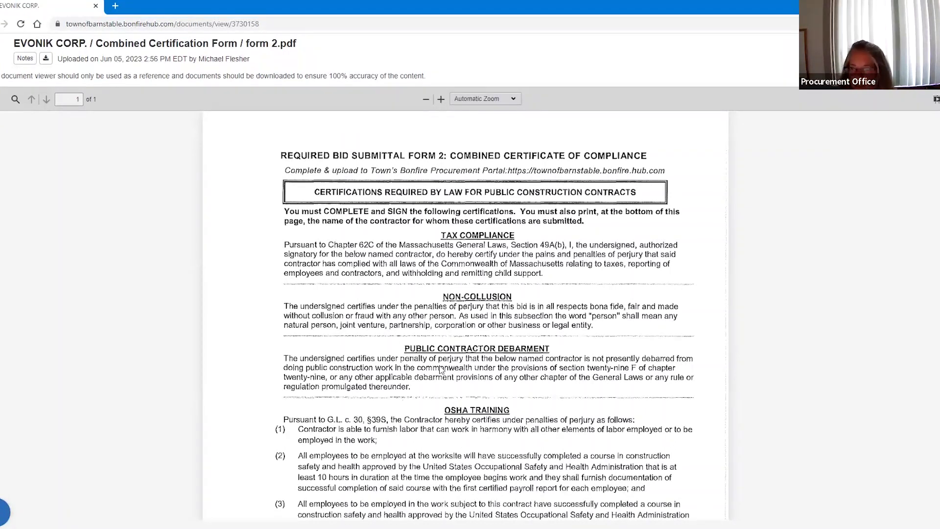
pyautogui.scroll(-5, 462, 295)
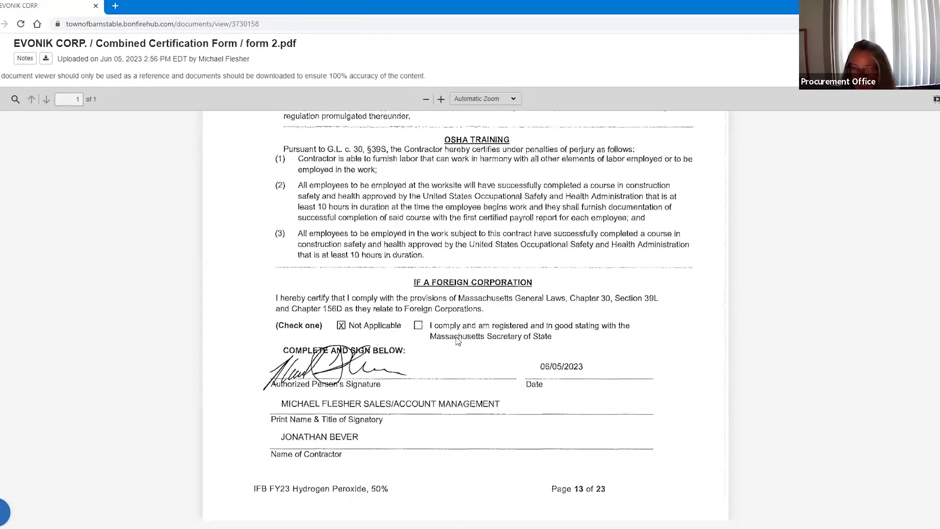
pyautogui.scroll(5, 335, 277)
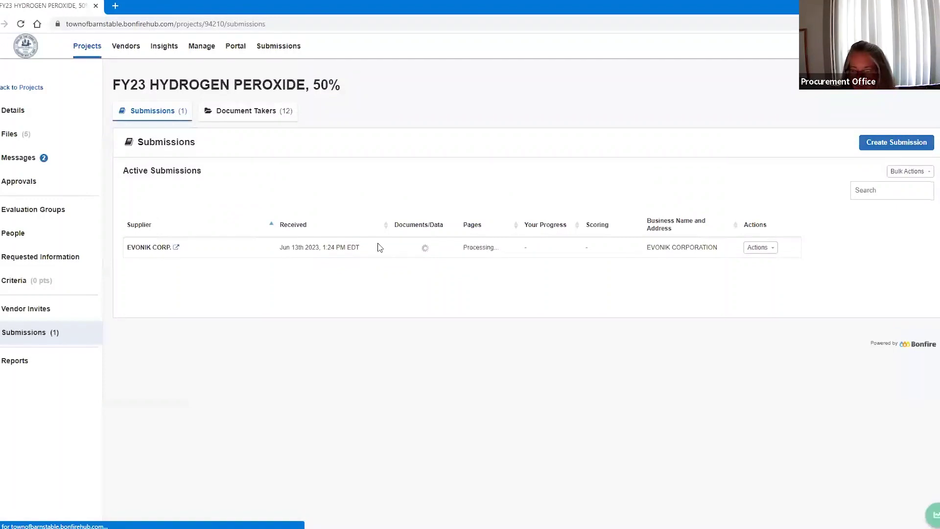
# Step: Review the contractor references in EVONIK CORP.'s Reference Sheet, form 3.pdf, and return to the submissions
pyautogui.click(413, 290)
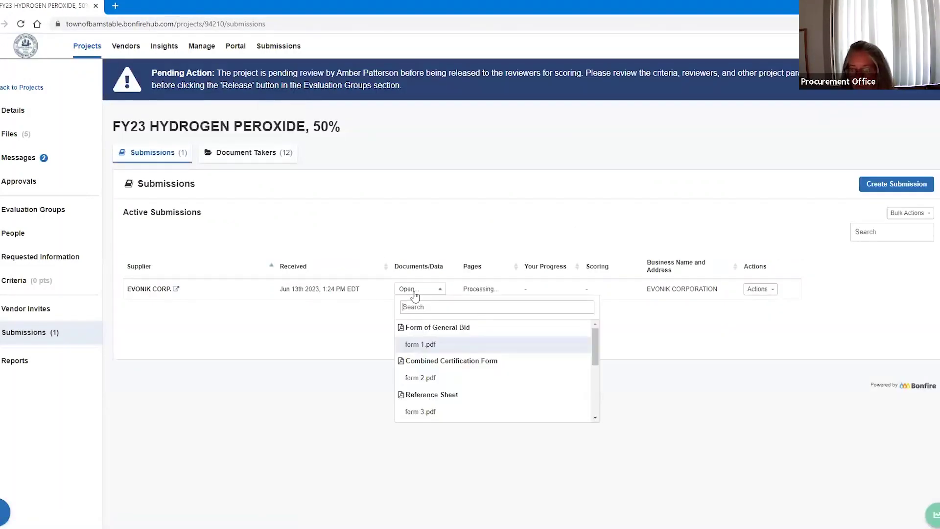
pyautogui.click(435, 420)
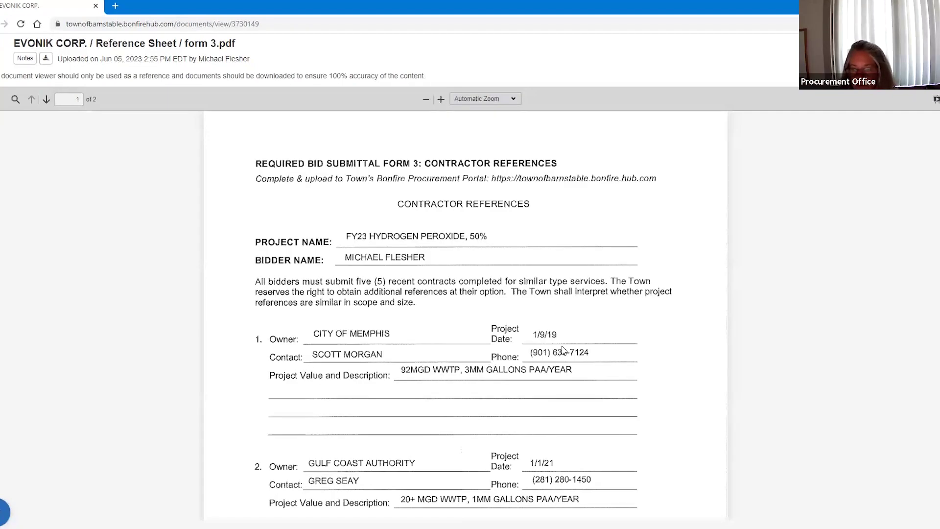
pyautogui.scroll(-20, 584, 347)
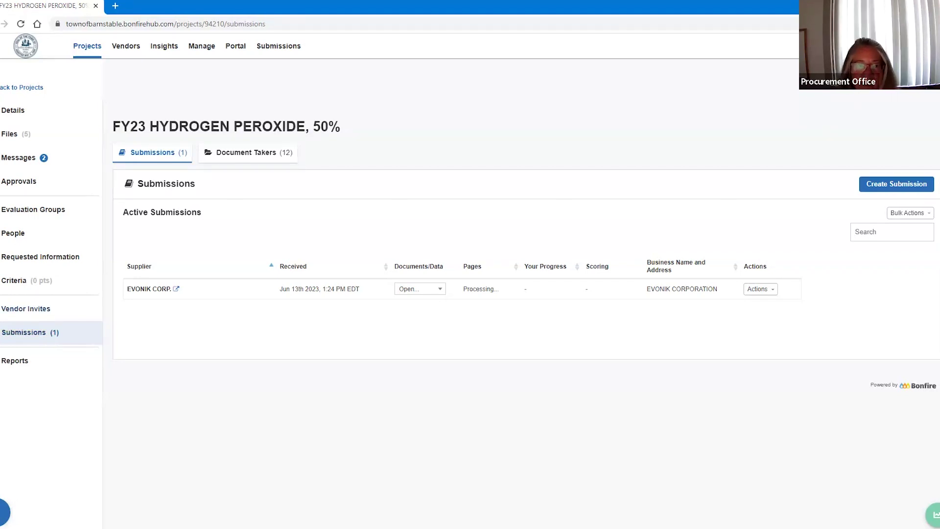
# Step: Return to the project list and open the FY23 On Call Mechanical Services project's submissions
pyautogui.click(26, 88)
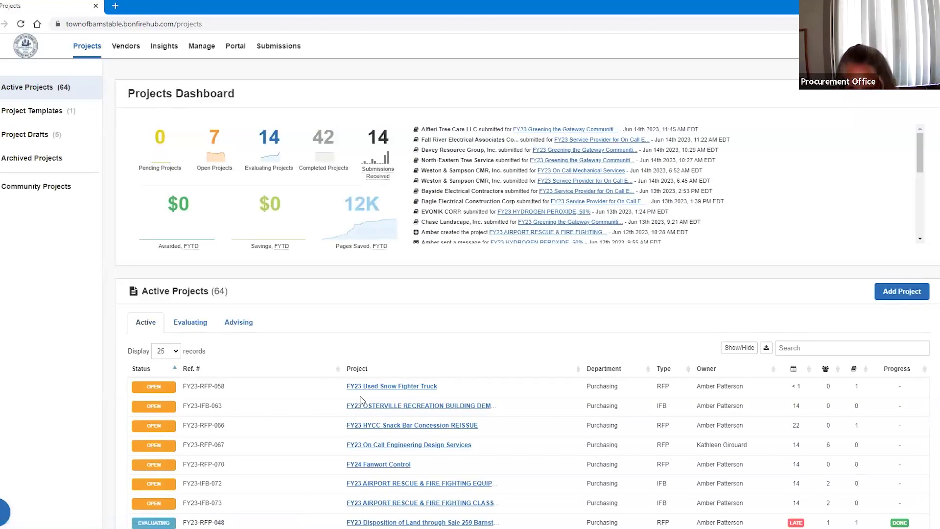
pyautogui.scroll(-7, 504, 409)
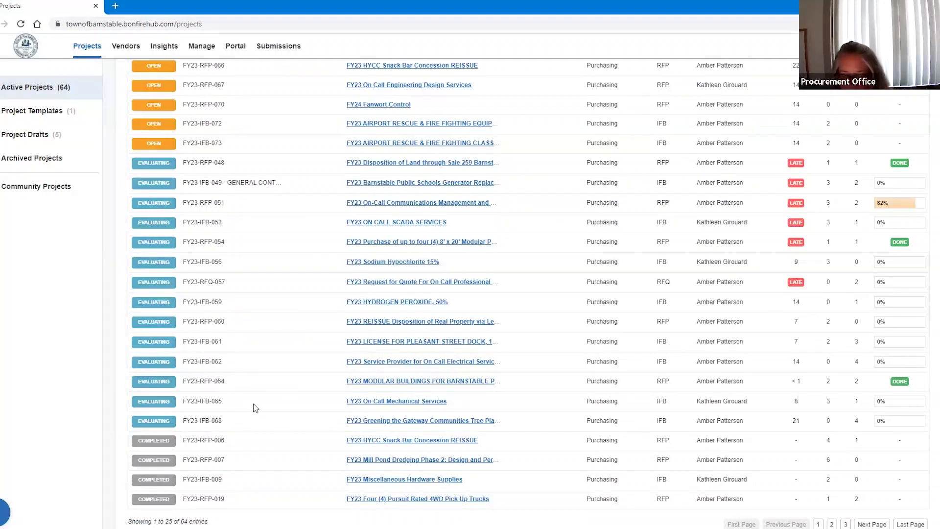
pyautogui.click(388, 401)
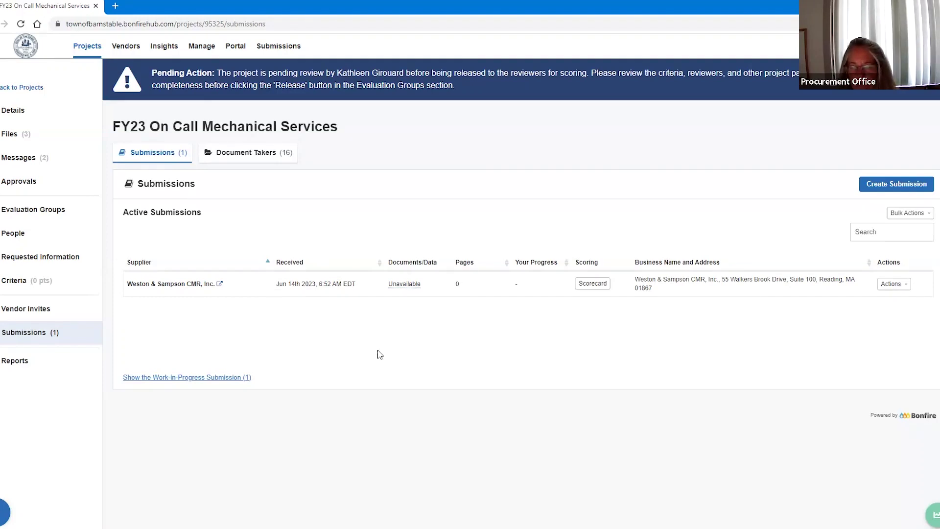
# Step: Unseal the project's Form of General Bid, Combined Certificate of Compliance and Contractor References in the requested information
pyautogui.click(34, 264)
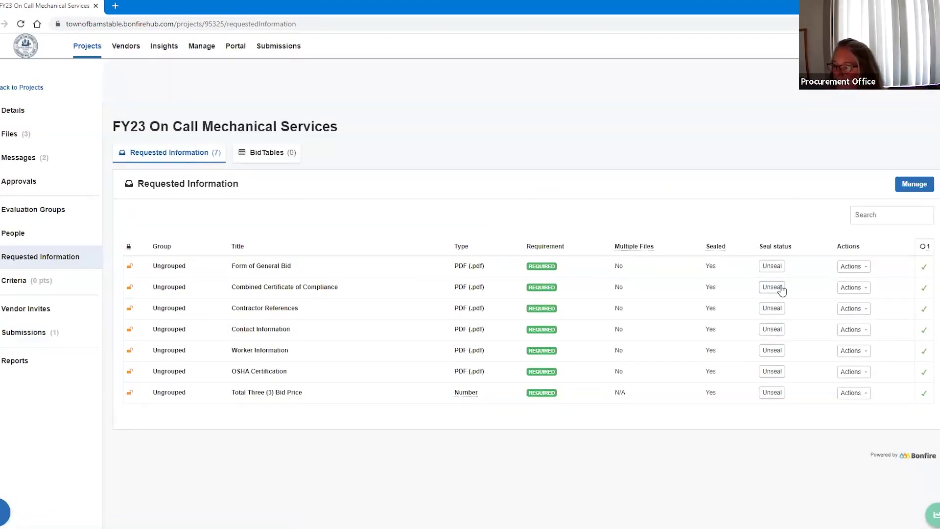
pyautogui.click(771, 266)
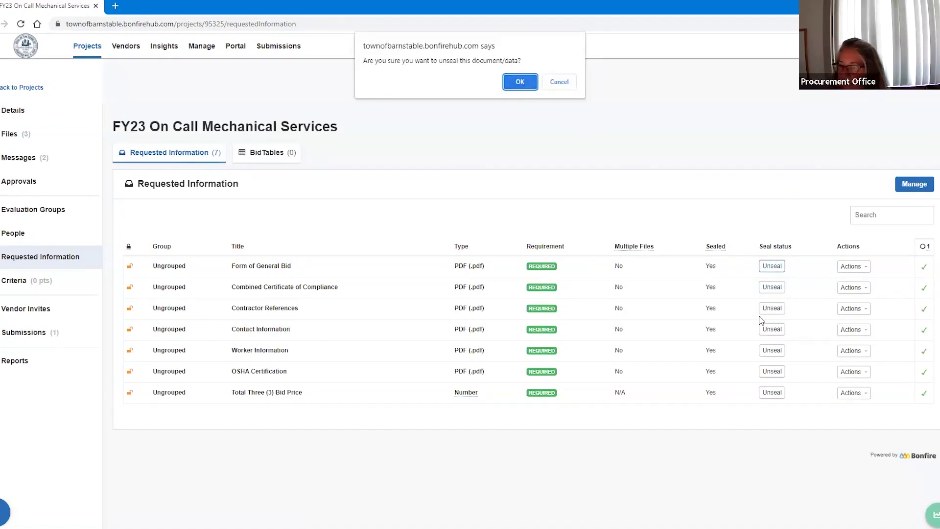
pyautogui.press('Return')
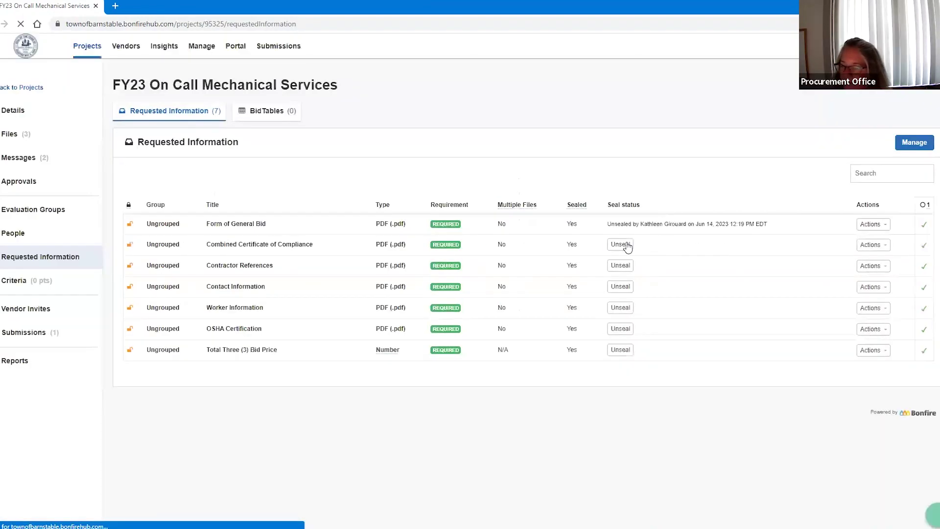
pyautogui.click(621, 245)
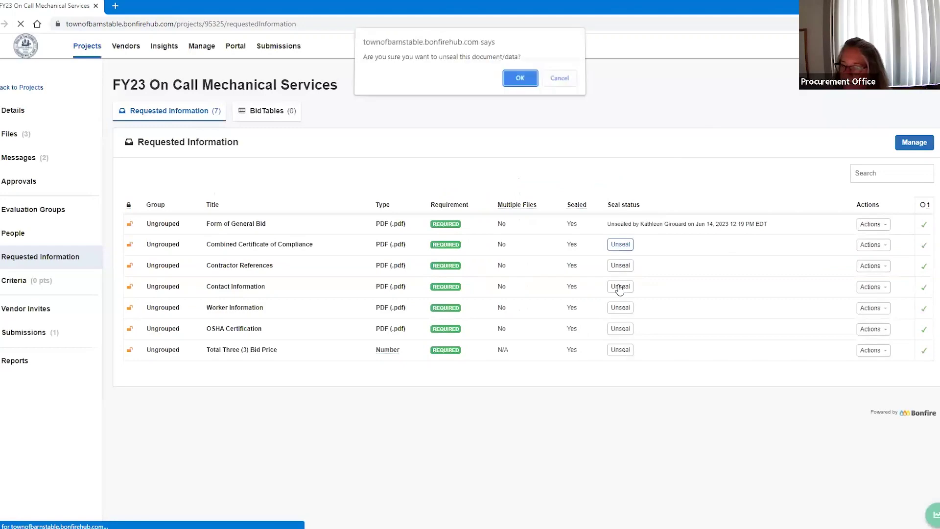
pyautogui.click(520, 75)
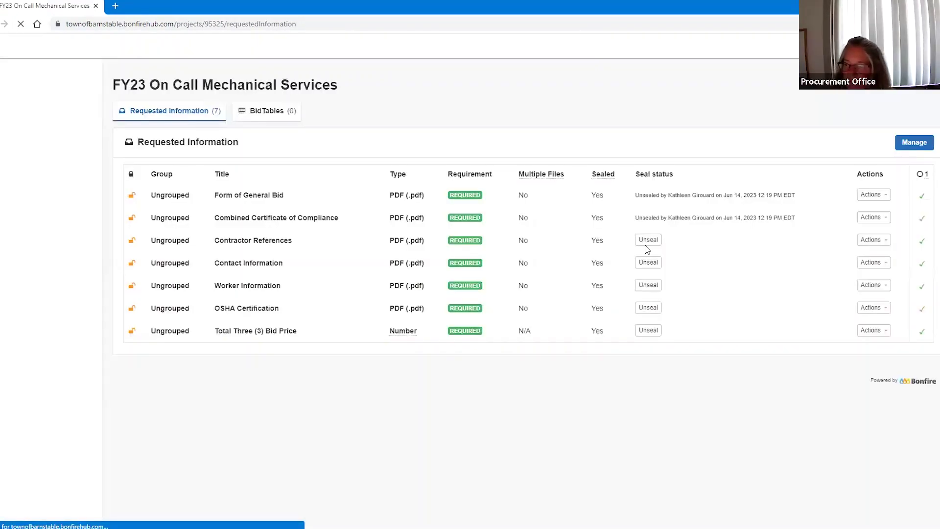
pyautogui.click(622, 264)
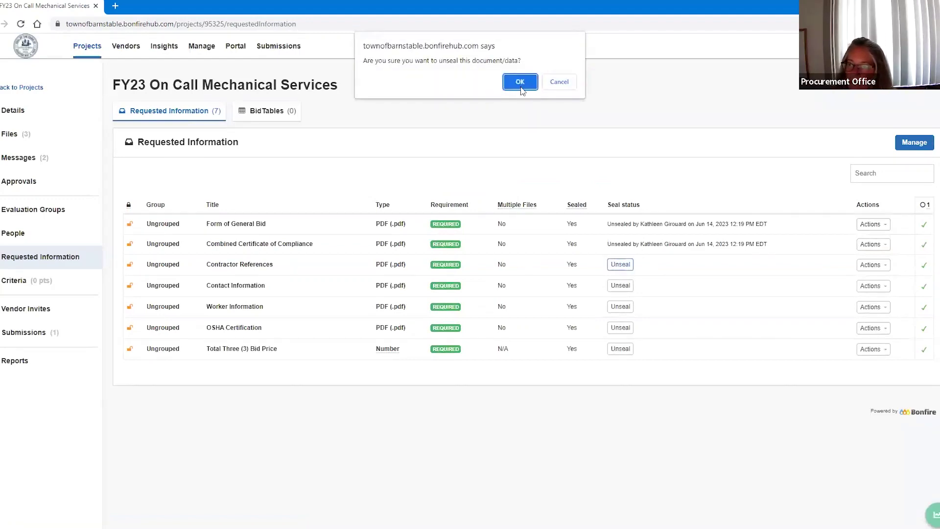
pyautogui.click(520, 86)
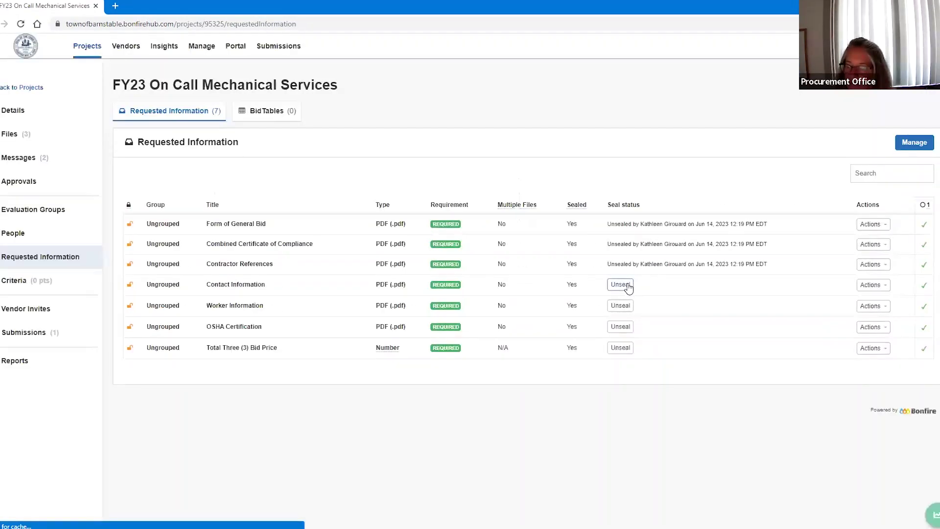
# Step: Unseal the remaining requested items: Contact Information, Worker Information, OSHA Certification and Total Three (3) Bid Price
pyautogui.click(627, 285)
pyautogui.click(521, 86)
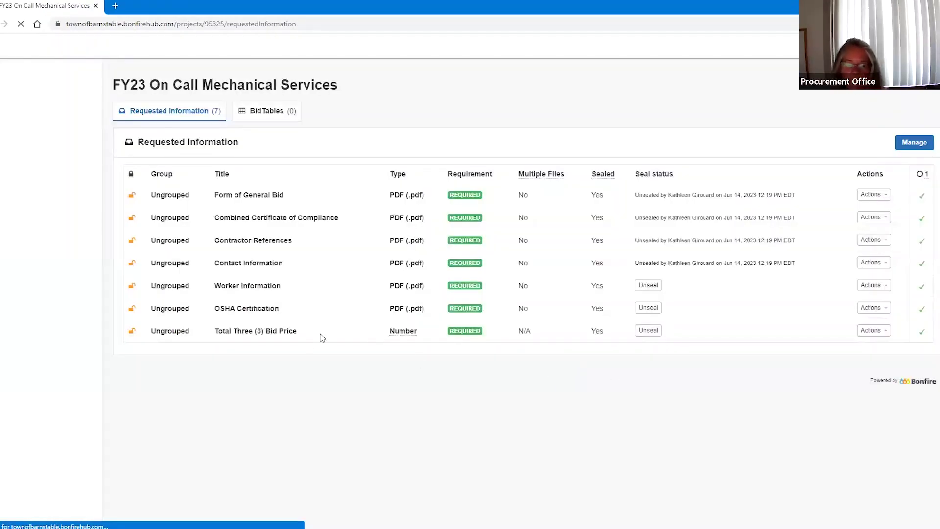
pyautogui.click(620, 303)
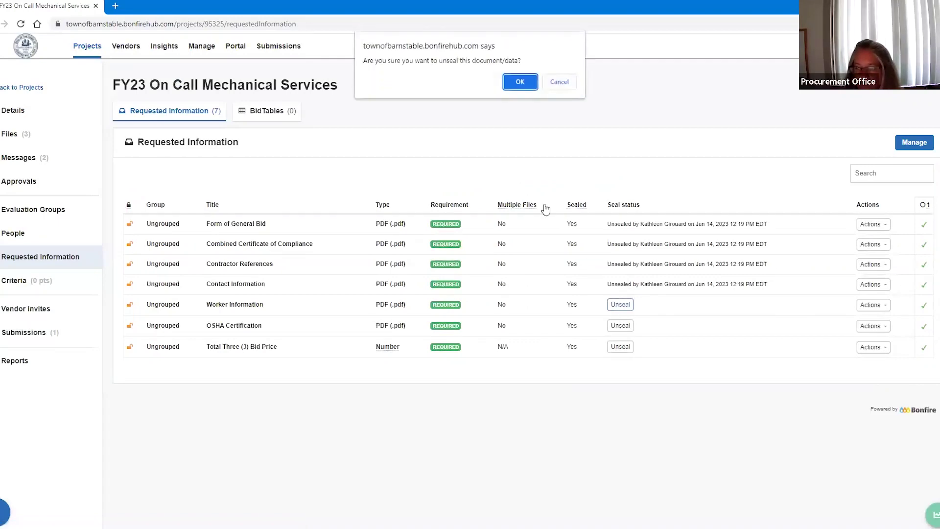
pyautogui.click(517, 84)
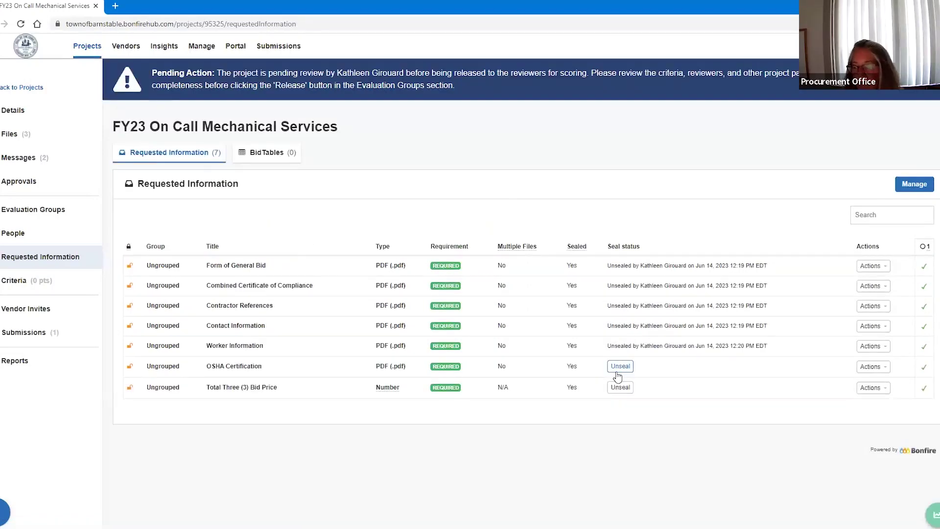
pyautogui.click(622, 366)
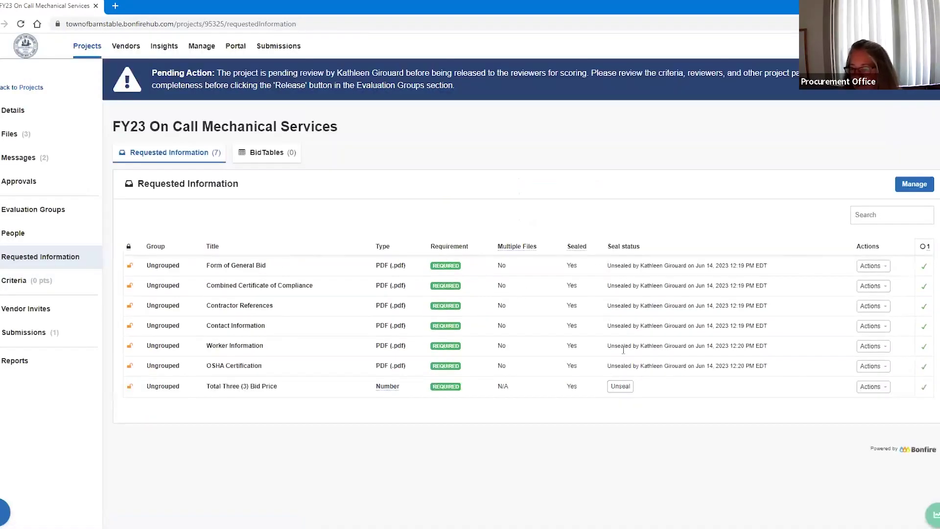
pyautogui.click(620, 386)
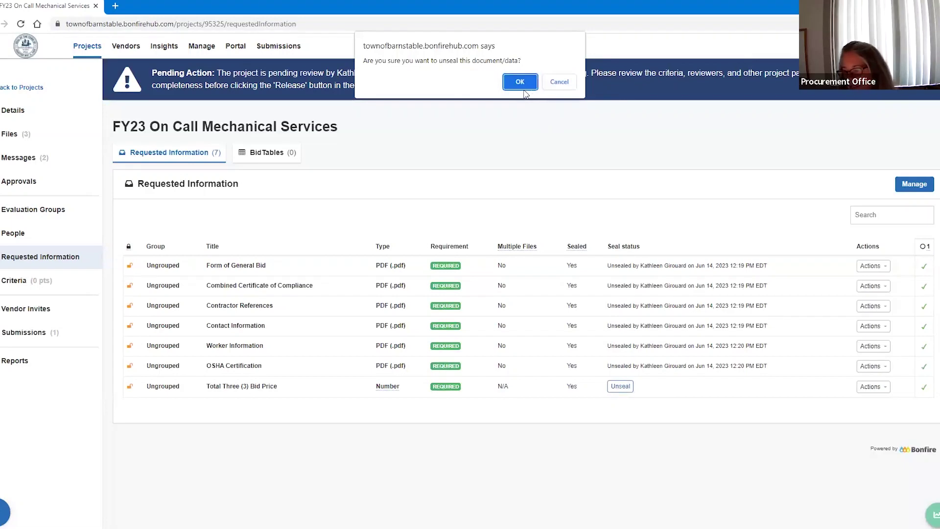
pyautogui.click(527, 83)
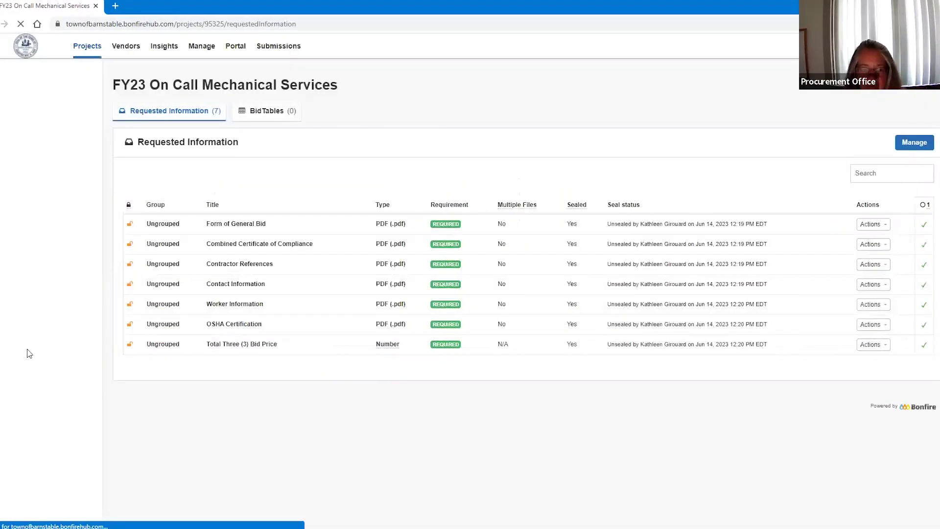
# Step: Open Weston & Sampson CMR, Inc.'s 01 Bid Form - Bid Bond SIGNED.pdf from the submissions and review the year one pricing and total
pyautogui.click(32, 339)
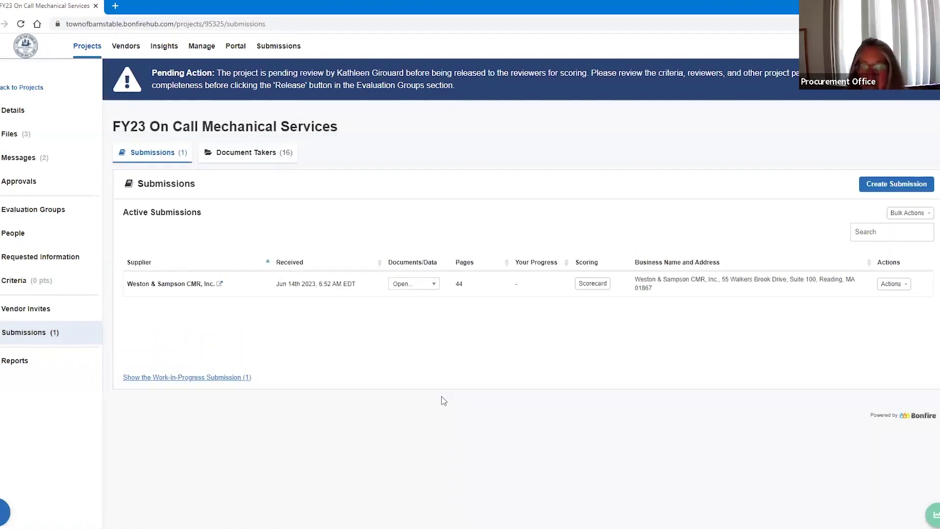
pyautogui.click(425, 288)
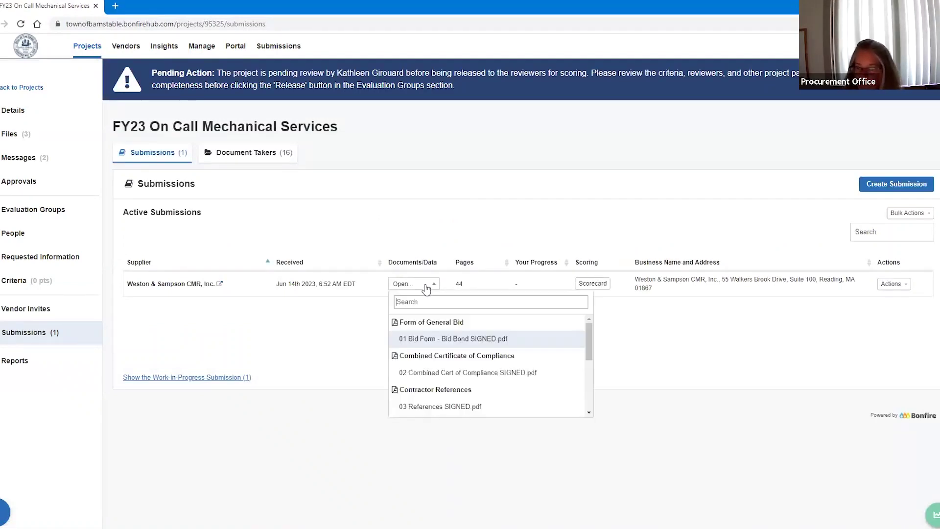
pyautogui.click(455, 341)
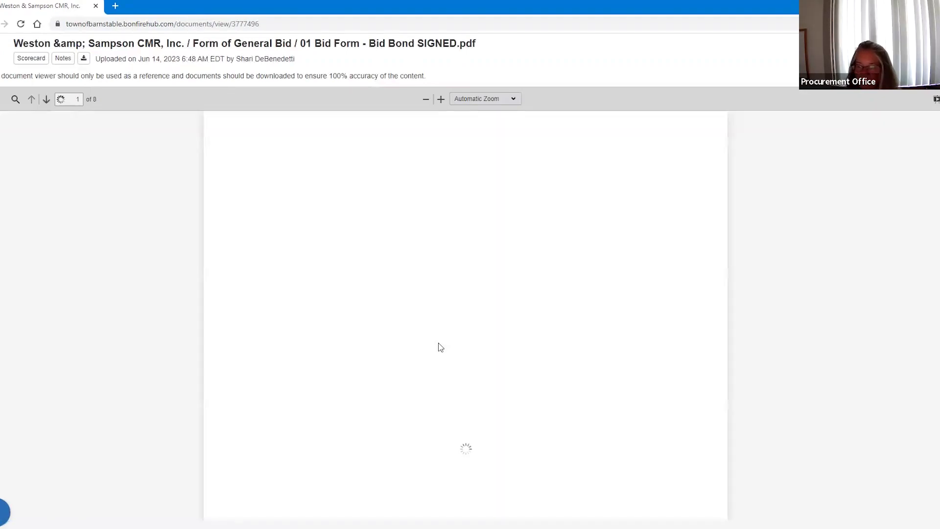
pyautogui.scroll(-4, 467, 360)
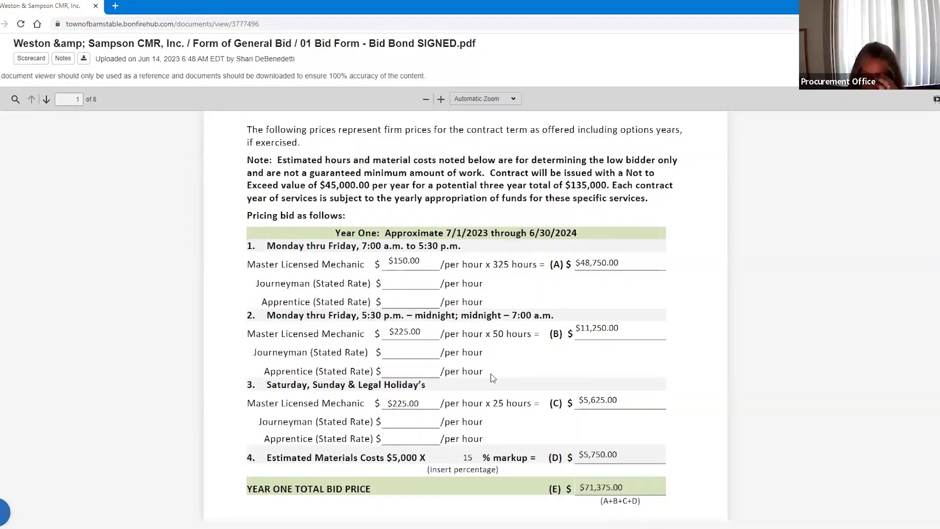
pyautogui.scroll(-1, 491, 374)
pyautogui.scroll(-3, 493, 378)
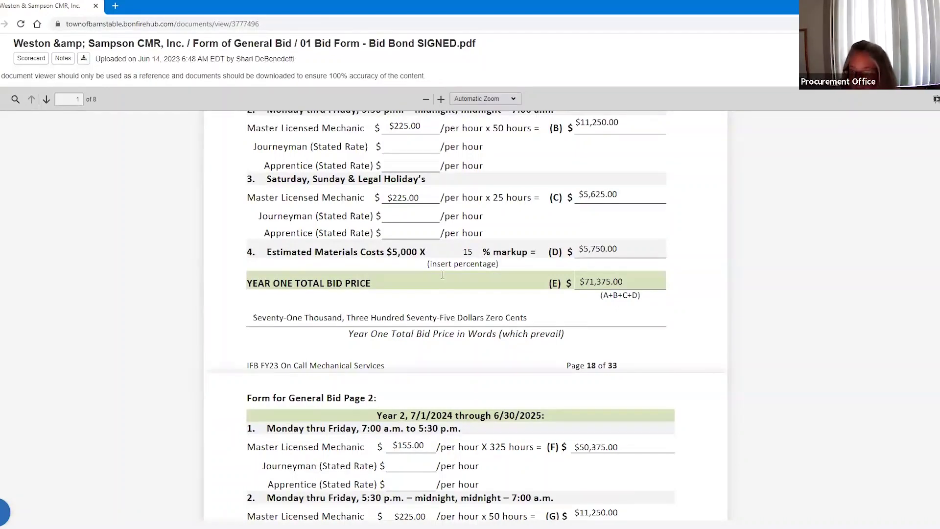
pyautogui.scroll(-2, 533, 338)
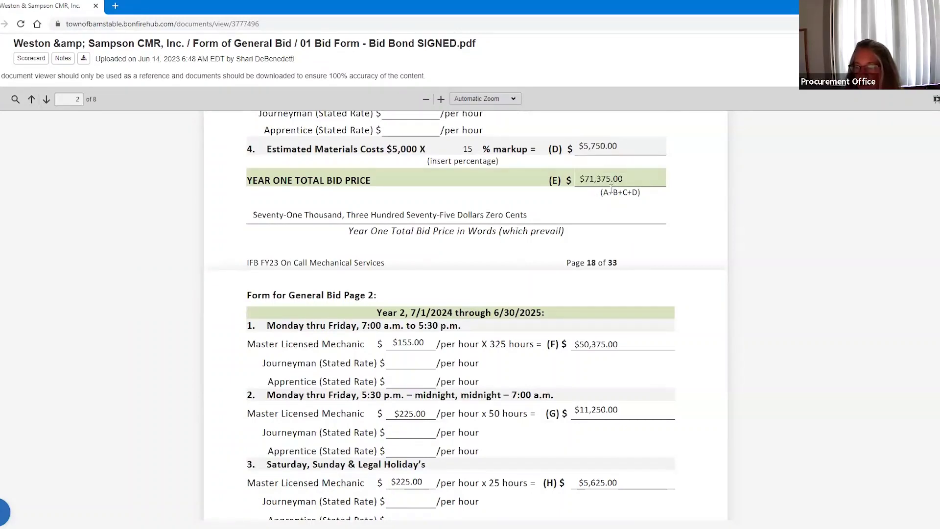
# Step: Review the year two and year three hourly rates, materials markup and total bid prices in the bid form
pyautogui.scroll(-4, 316, 382)
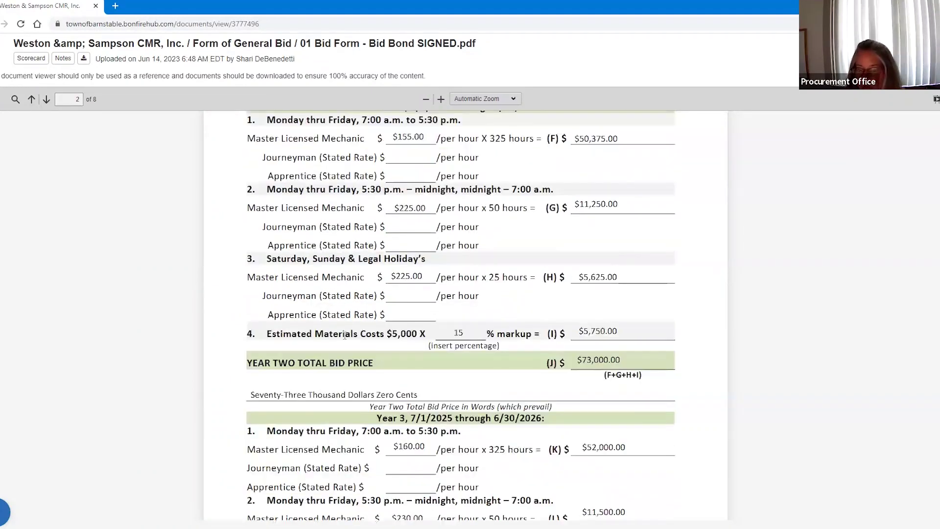
pyautogui.scroll(-2, 323, 377)
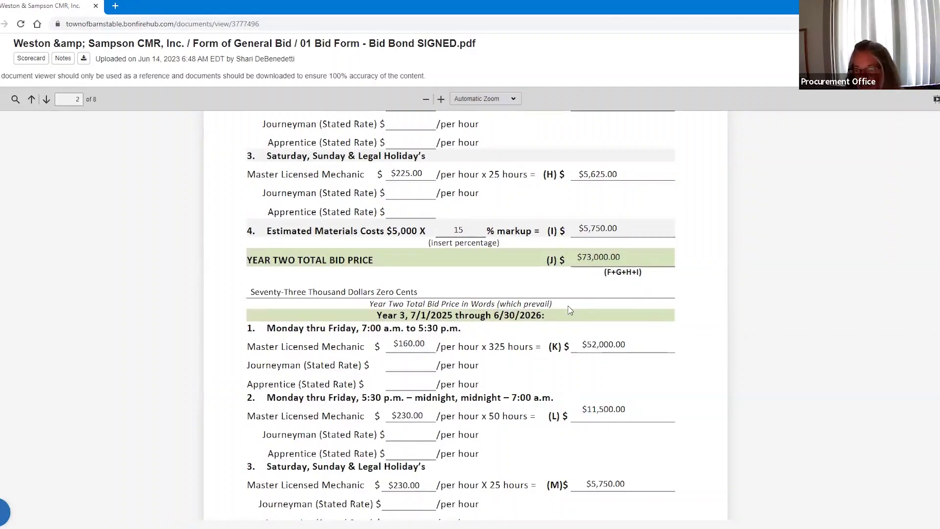
pyautogui.scroll(-4, 330, 388)
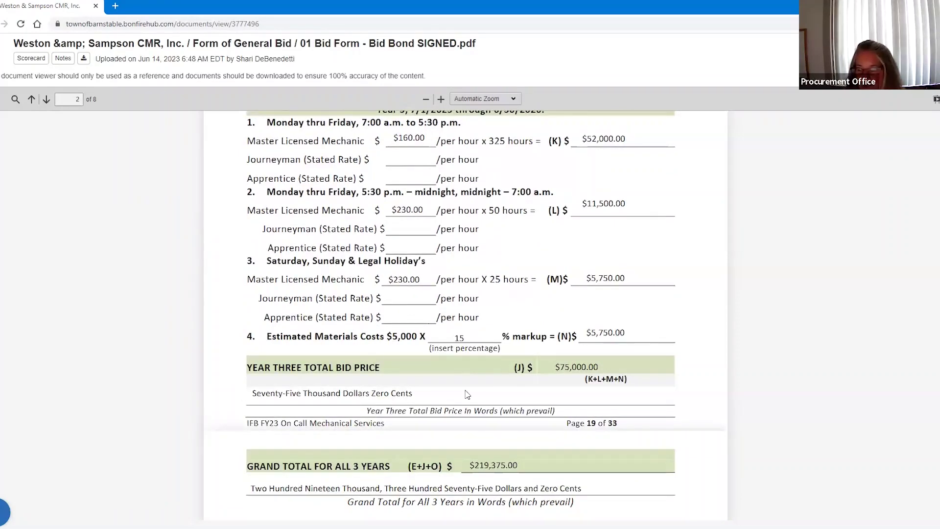
# Step: Review the bid form's three-year grand total, addenda section and bidder details down to the start of the bid bond
pyautogui.scroll(-2, 502, 386)
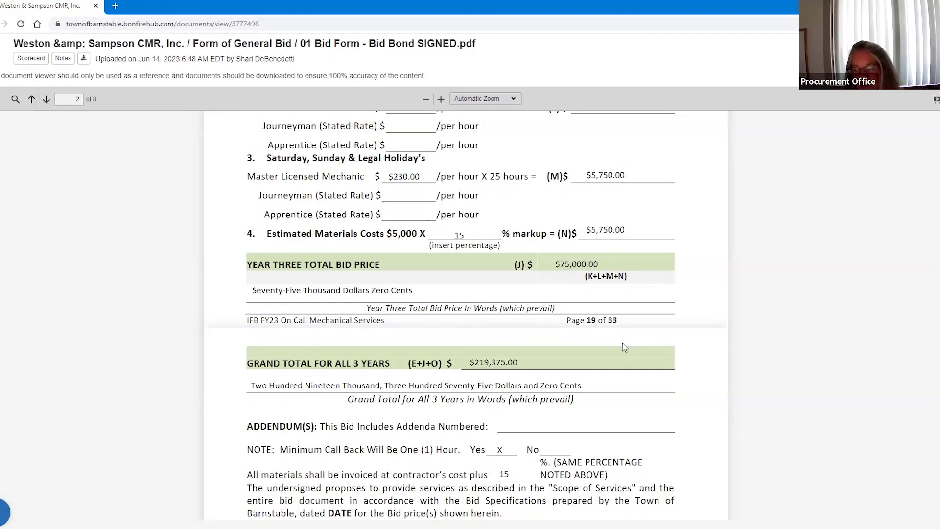
pyautogui.scroll(-1, 624, 346)
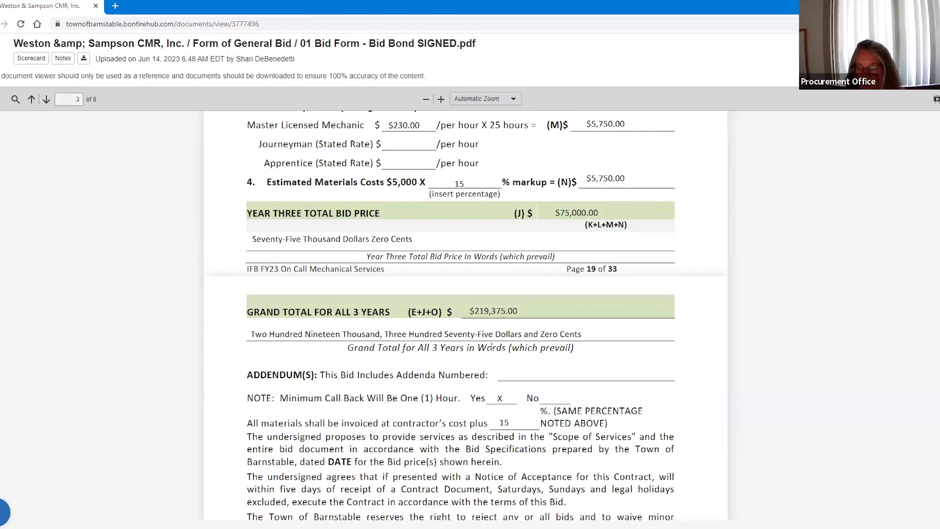
pyautogui.scroll(-2, 493, 347)
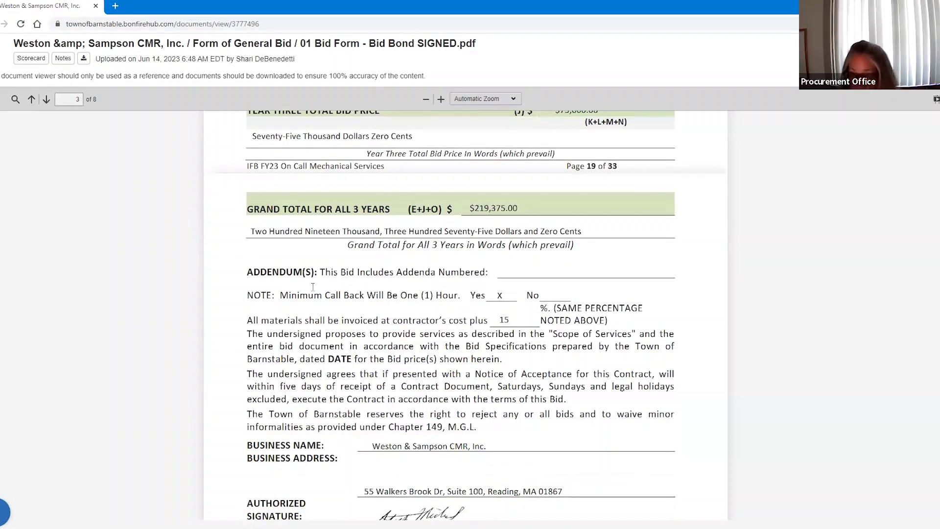
pyautogui.scroll(-12, 247, 309)
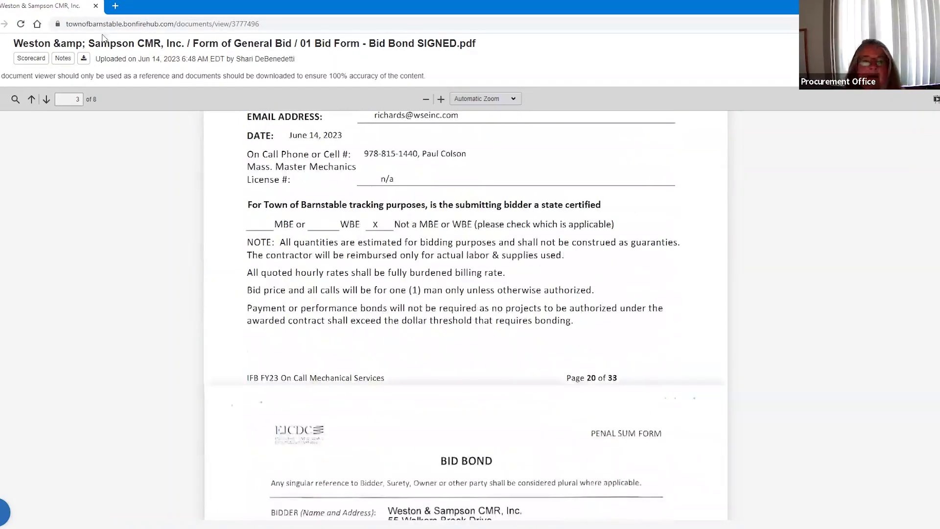
# Step: Review Weston & Sampson's 02 Combined Cert of Compliance SIGNED.pdf, checking its signature block, and open 03 References SIGNED.pdf
pyautogui.click(876, 64)
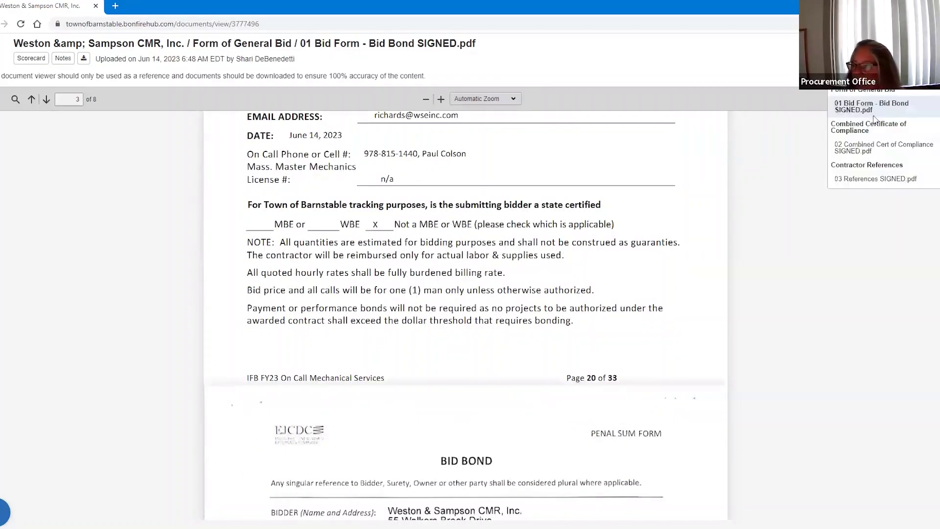
pyautogui.click(876, 147)
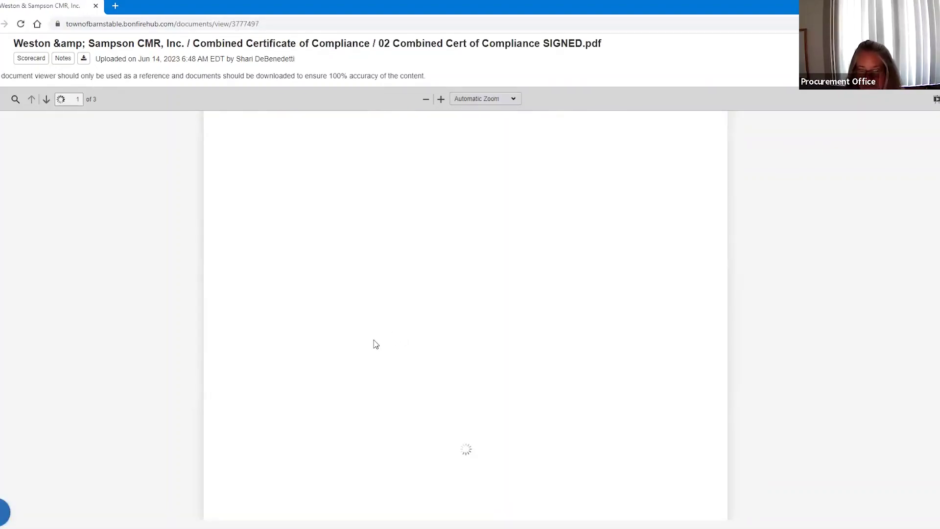
pyautogui.scroll(-8, 499, 294)
pyautogui.scroll(-8, 498, 292)
pyautogui.scroll(10, 498, 296)
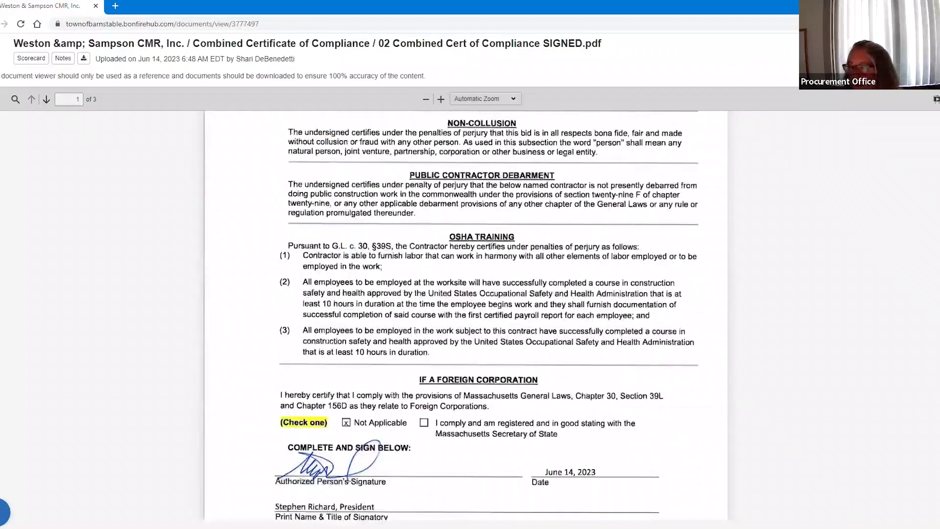
pyautogui.click(876, 74)
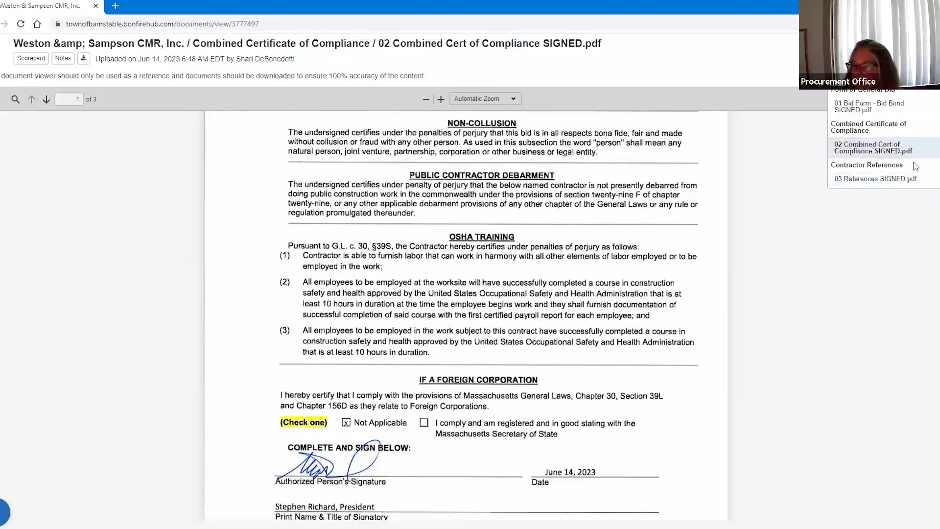
pyautogui.click(876, 178)
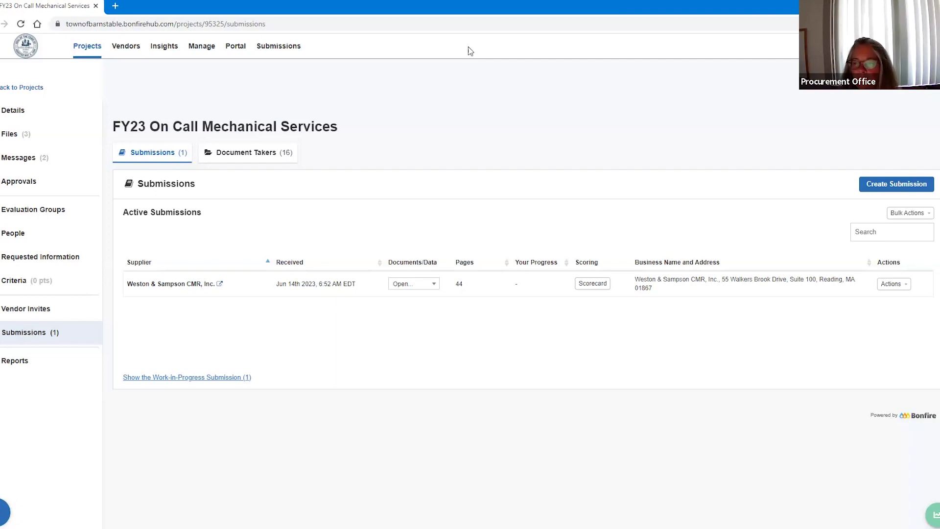
# Step: Open the FY23 Service Provider for On Call Electrical Services project from the active projects list and display its submissions
pyautogui.click(27, 109)
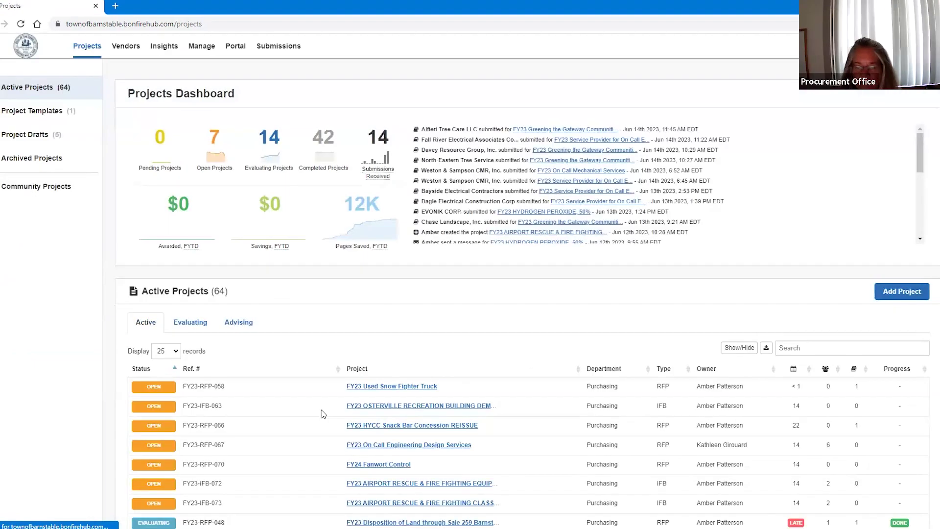
pyautogui.scroll(-3, 335, 416)
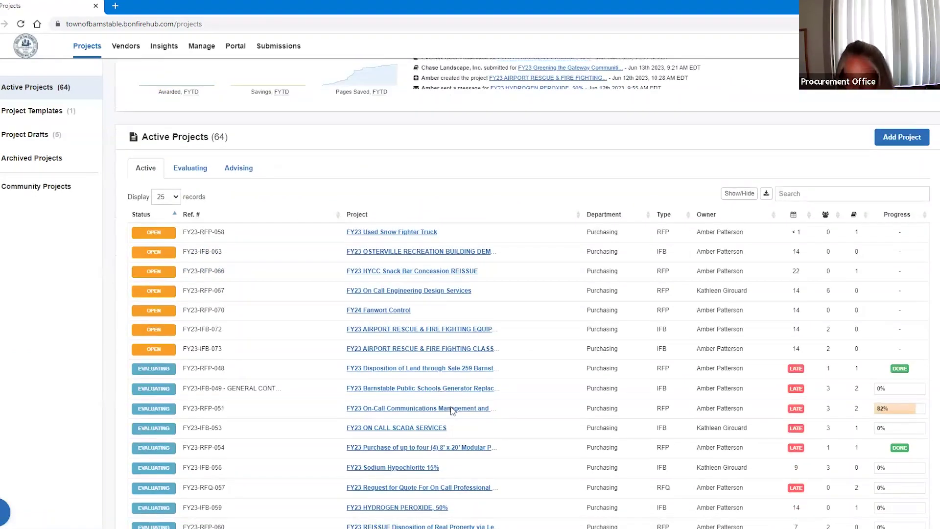
pyautogui.scroll(-1, 454, 409)
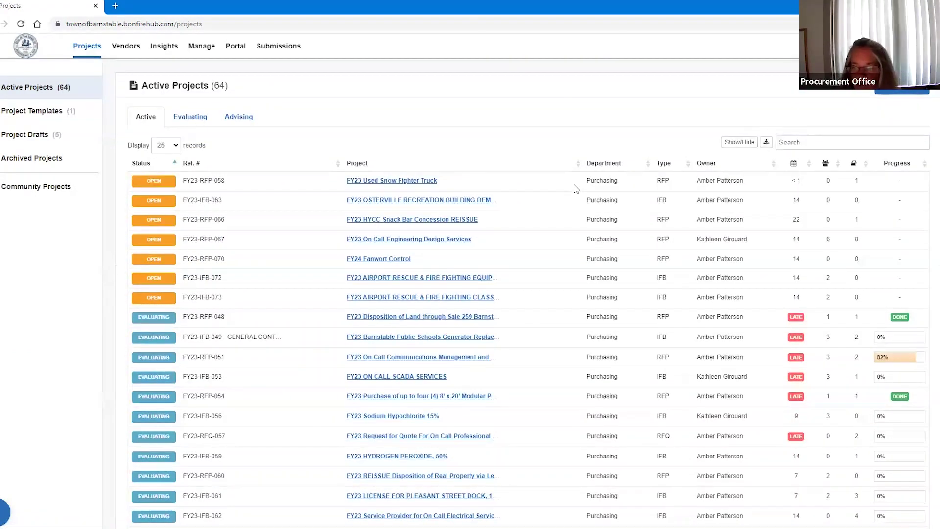
pyautogui.scroll(-3, 434, 411)
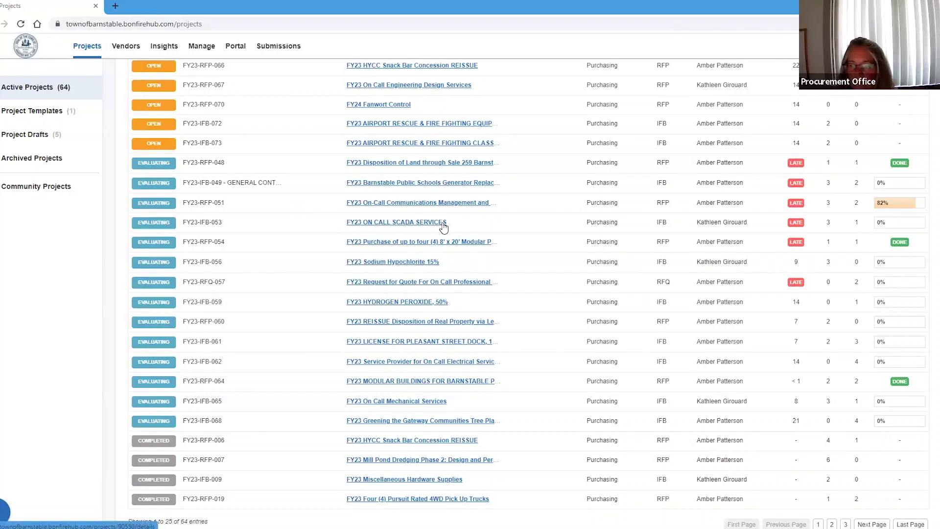
pyautogui.scroll(-1, 465, 322)
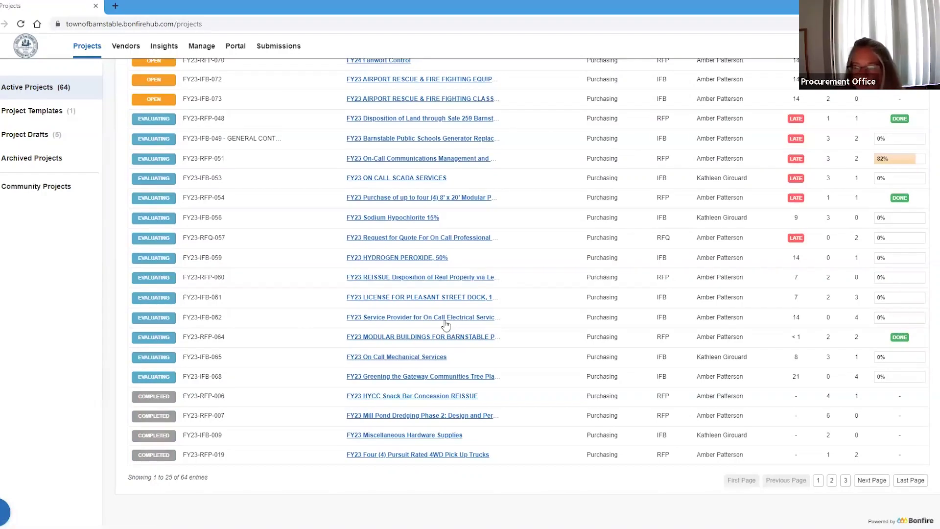
pyautogui.click(445, 322)
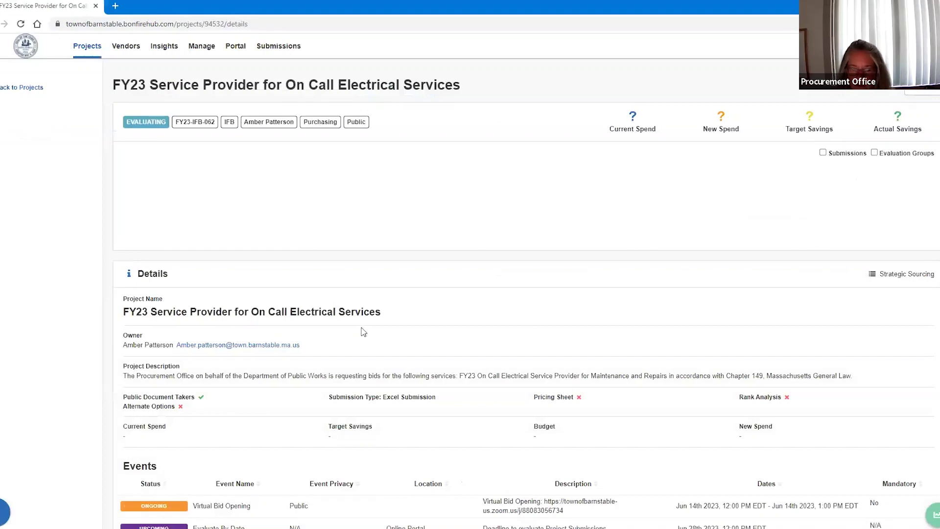
pyautogui.scroll(-3, 316, 284)
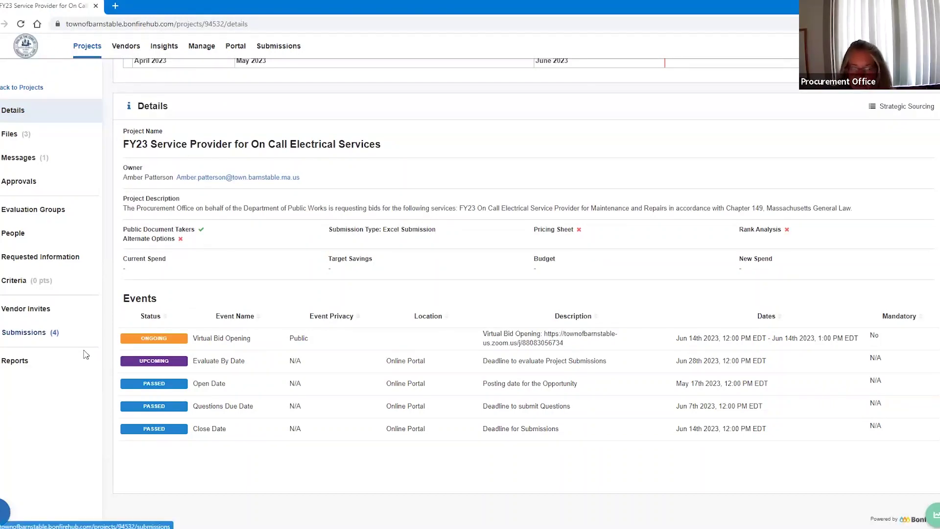
pyautogui.click(31, 333)
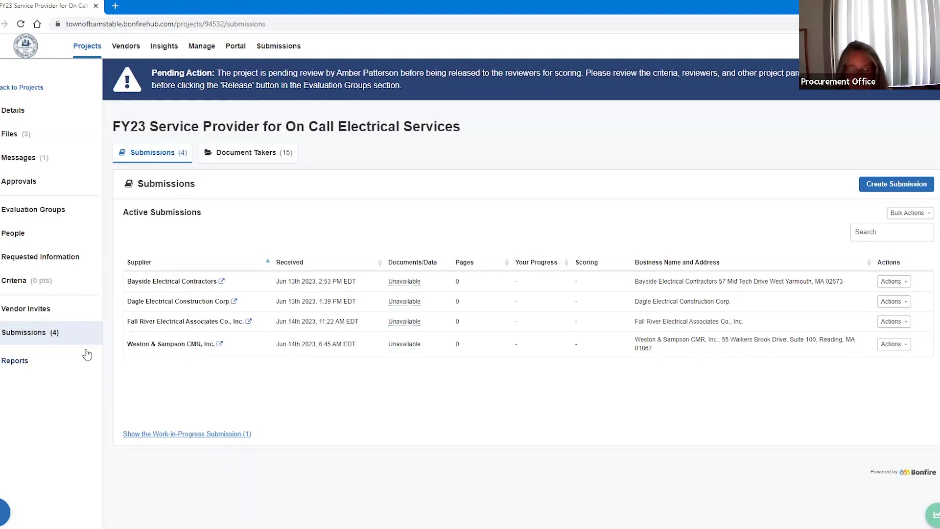
# Step: Open the electrical services project's requested information and start managing its sealed documents, dismissing the browser alert
pyautogui.click(34, 260)
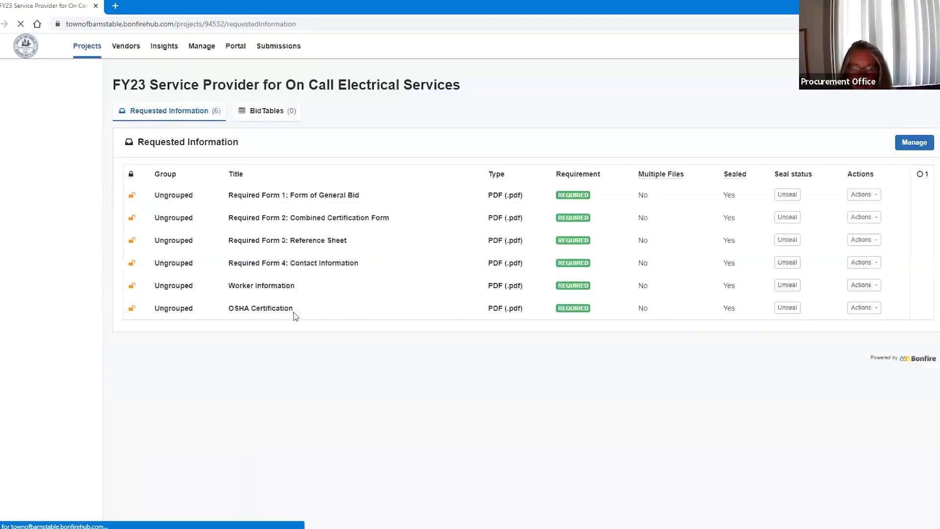
pyautogui.click(906, 145)
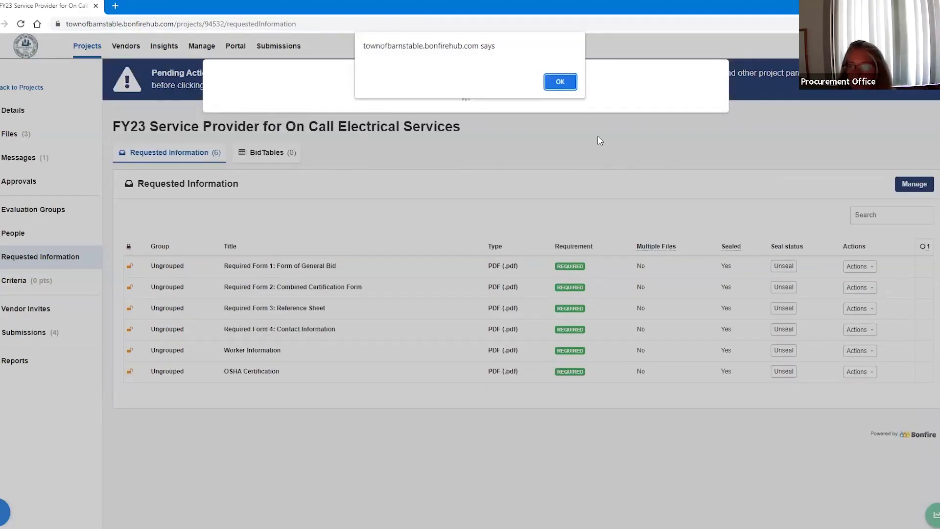
pyautogui.click(559, 82)
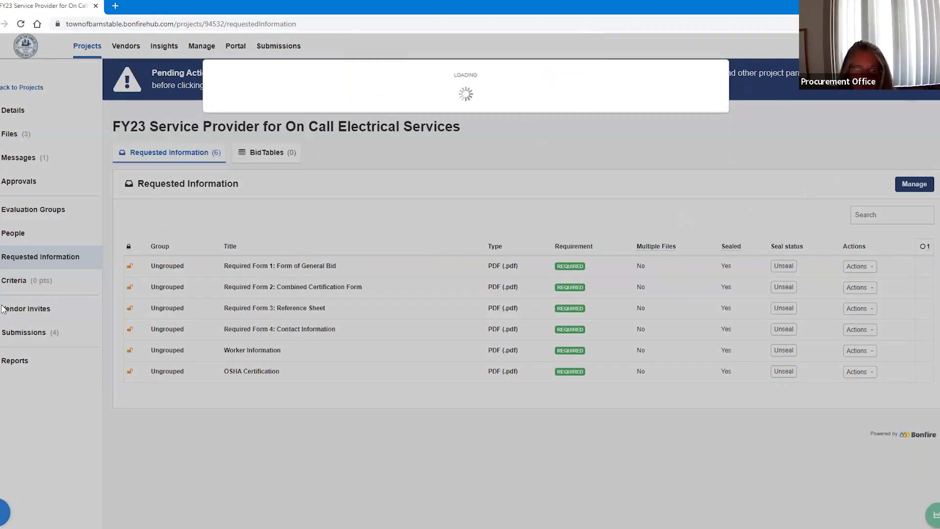